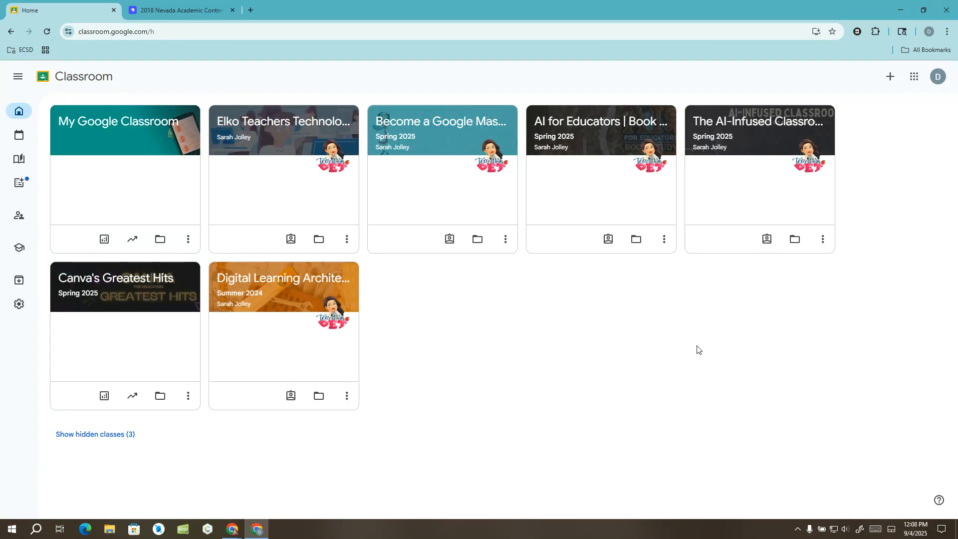
- Open the quiz generator among Classroom's Gemini tools for educators
{"action": "left_click", "coordinate": [913, 79]}
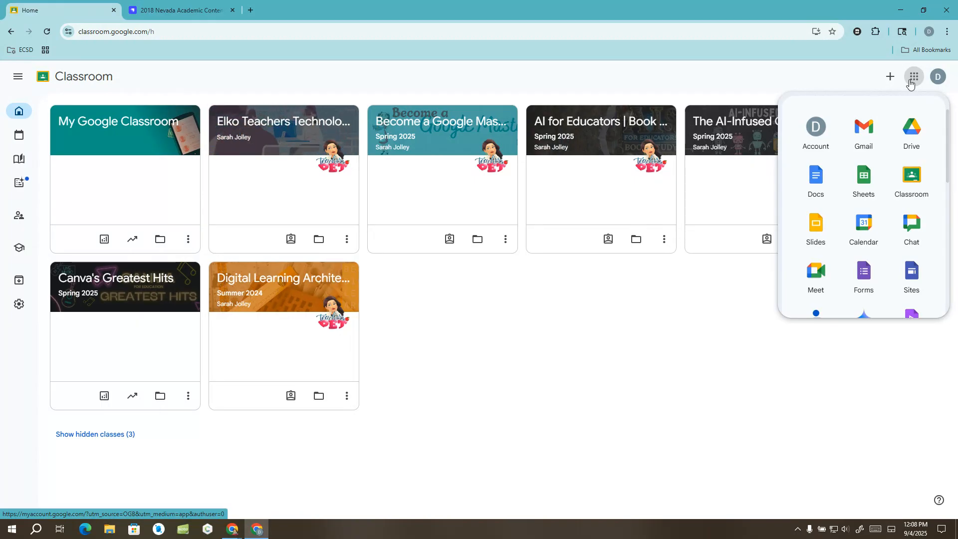
{"action": "left_click", "coordinate": [18, 79]}
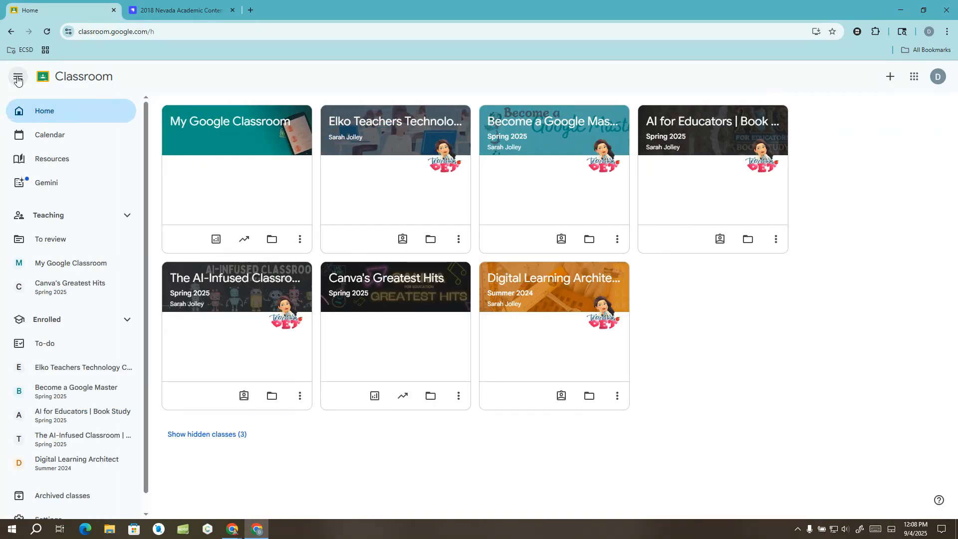
{"action": "left_click", "coordinate": [40, 194]}
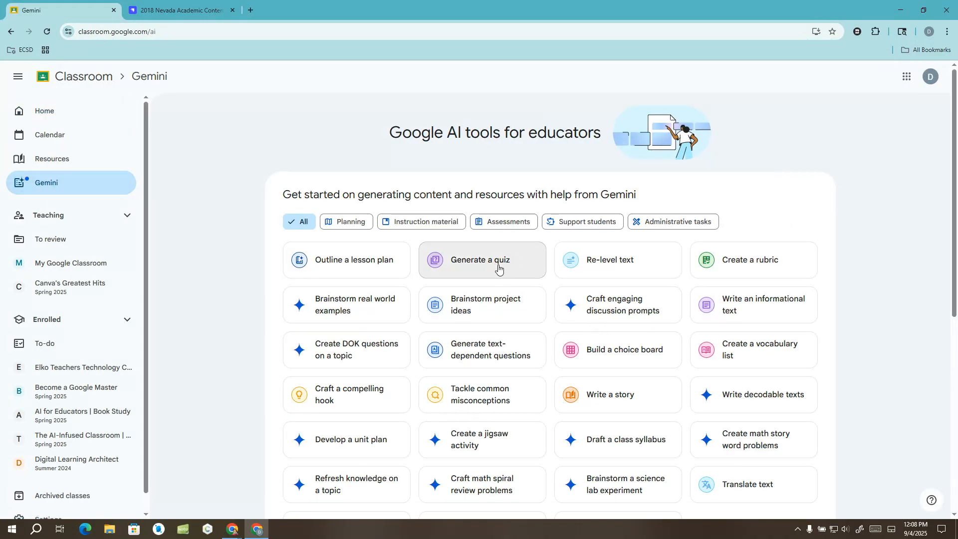
{"action": "scroll", "coordinate": [756, 369], "scroll_direction": "down", "scroll_amount": 3}
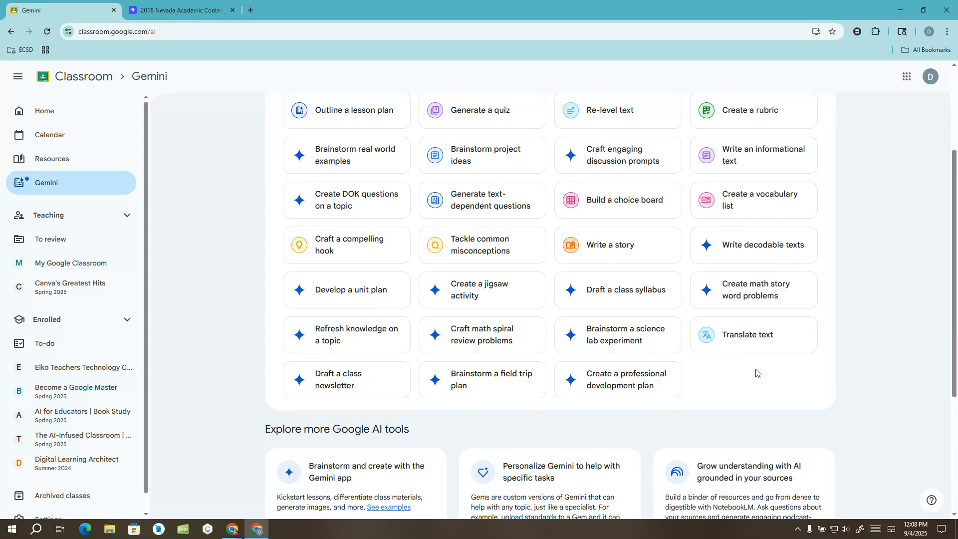
{"action": "scroll", "coordinate": [756, 372], "scroll_direction": "up", "scroll_amount": 3}
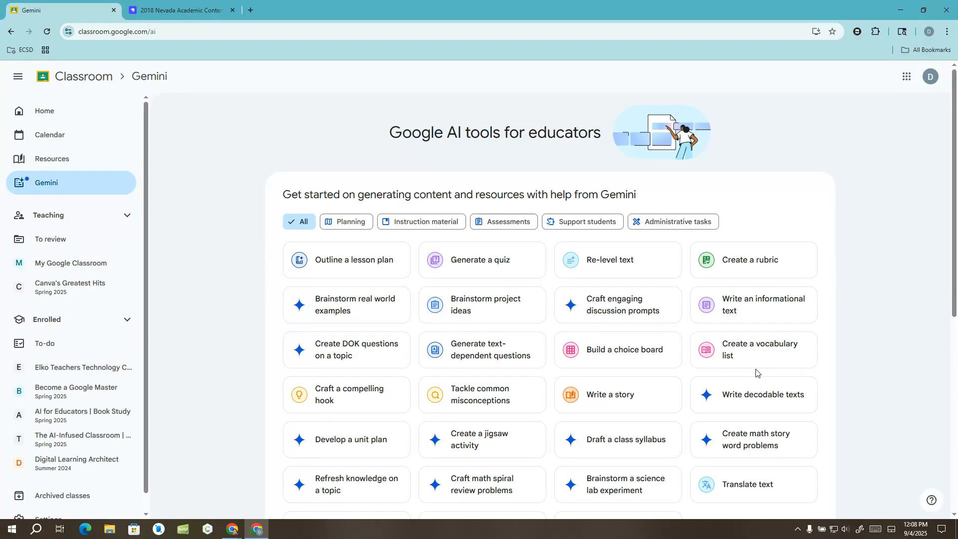
{"action": "left_click", "coordinate": [499, 271]}
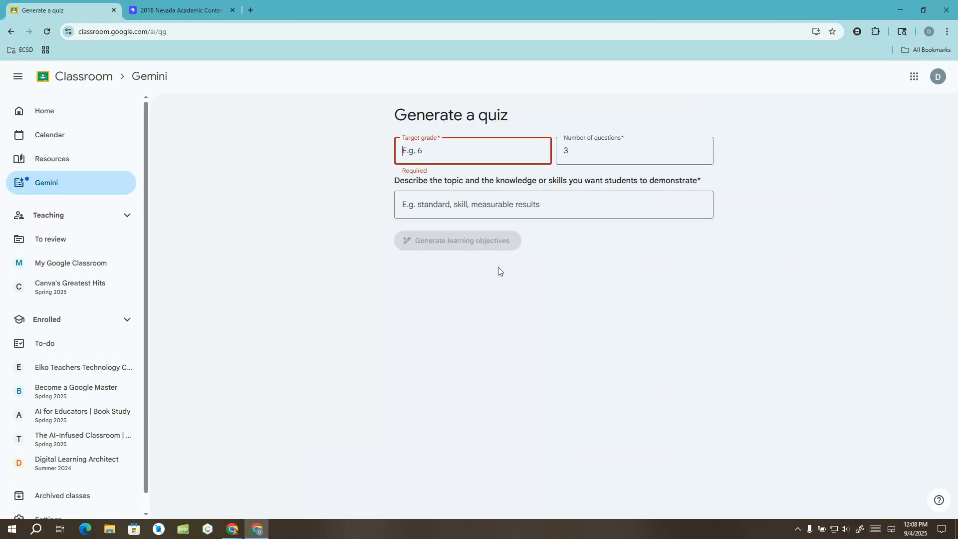
- Set the quiz's target grade to 7 and the number of questions to 5
{"action": "type", "text": "7"}
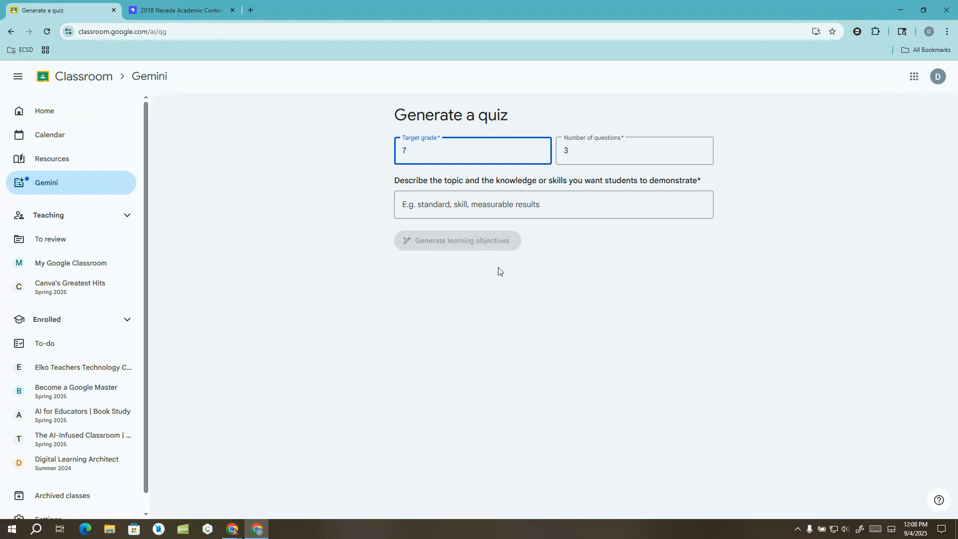
{"action": "left_click", "coordinate": [611, 154]}
{"action": "key", "text": "ctrl+a"}
{"action": "type", "text": "5"}
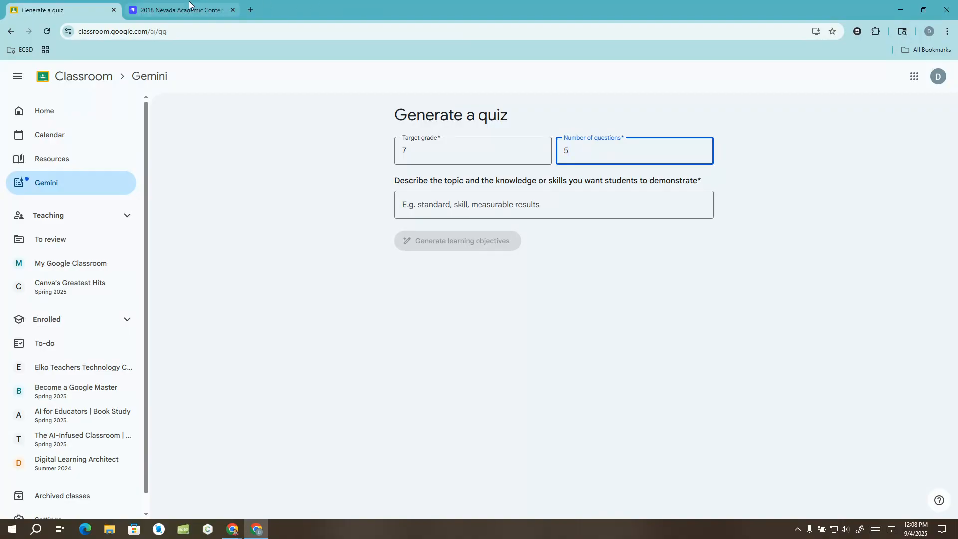
- Copy standard SS.6-8.WGGS.14 from the Nevada social studies standards PDF into the quiz topic description and generate learning objectives
{"action": "mouse_move", "coordinate": [188, 5]}
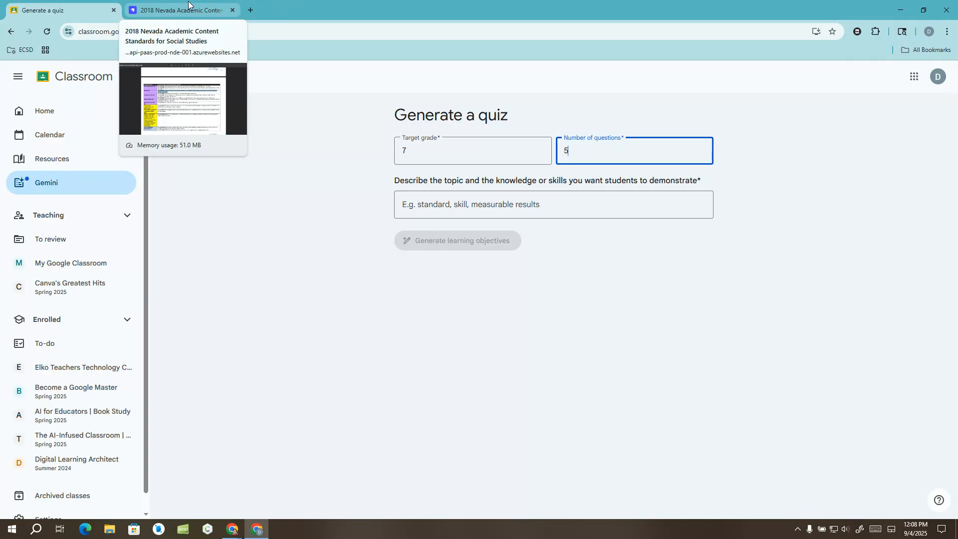
{"action": "left_click", "coordinate": [189, 5]}
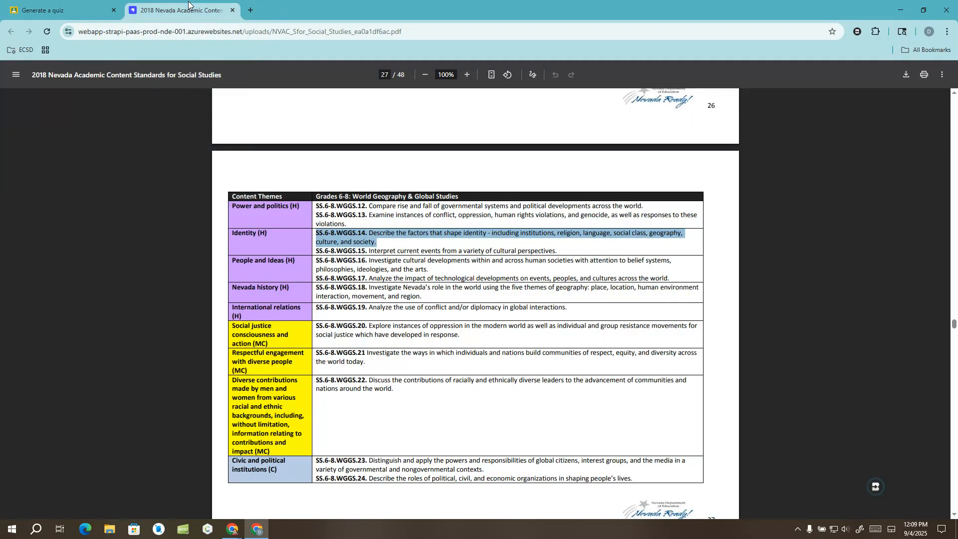
{"action": "right_click", "coordinate": [564, 236]}
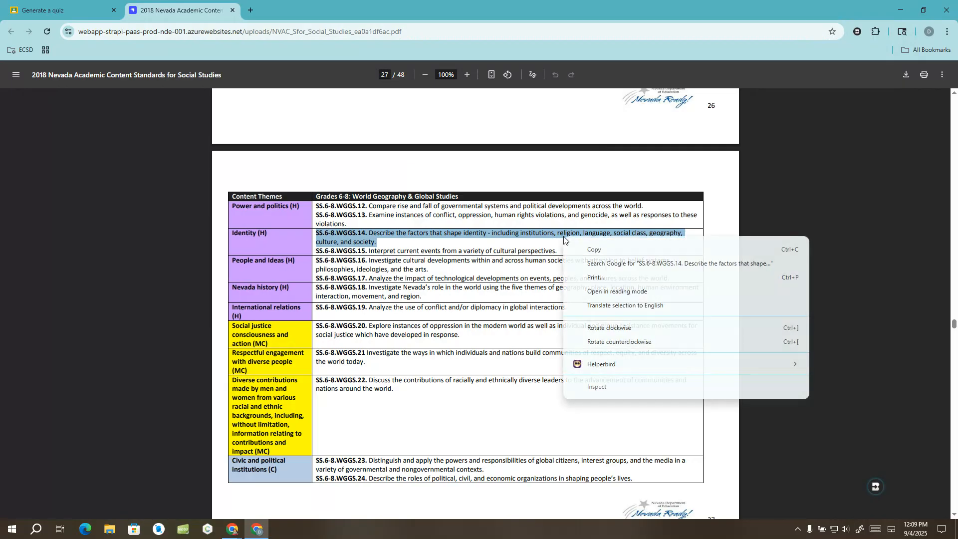
{"action": "left_click", "coordinate": [598, 254]}
{"action": "left_click", "coordinate": [75, 11]}
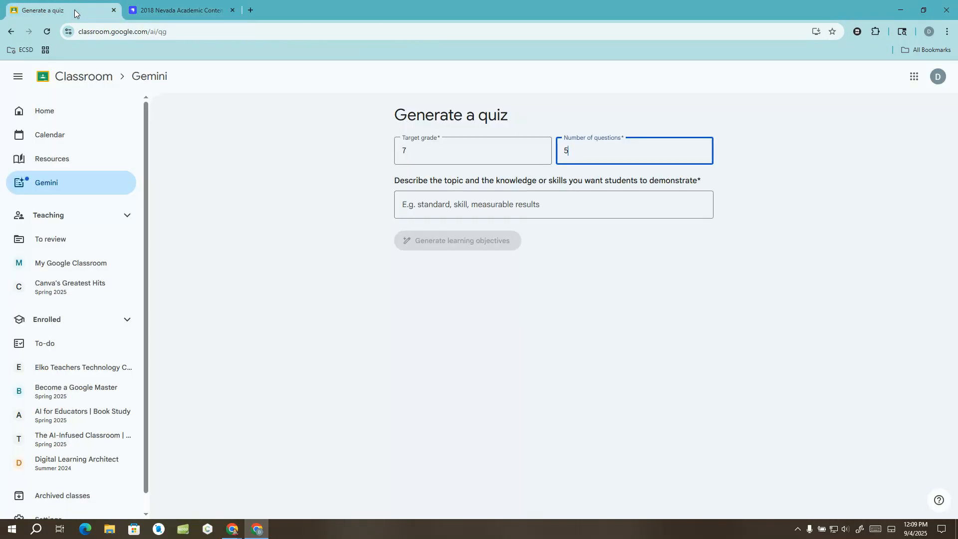
{"action": "left_click", "coordinate": [457, 215]}
{"action": "right_click", "coordinate": [455, 202]}
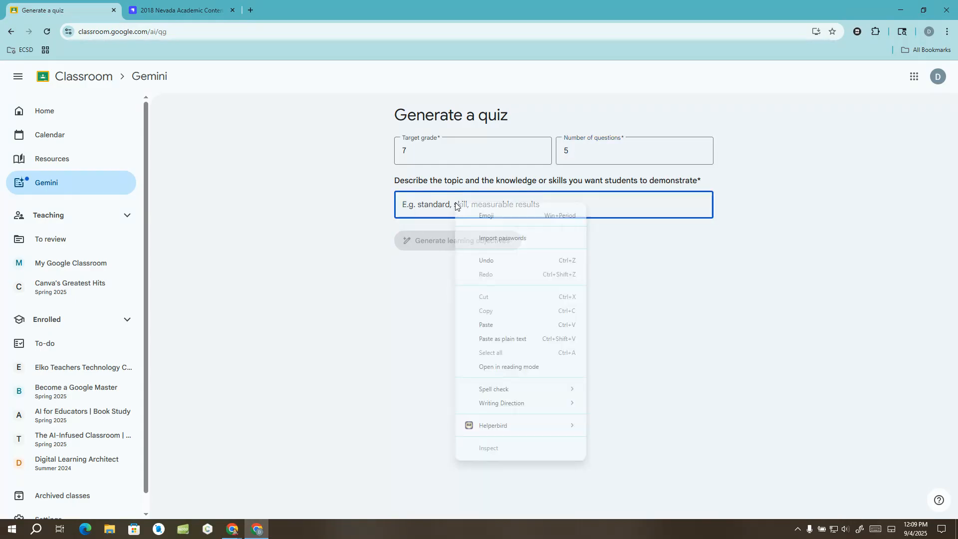
{"action": "left_click", "coordinate": [507, 325]}
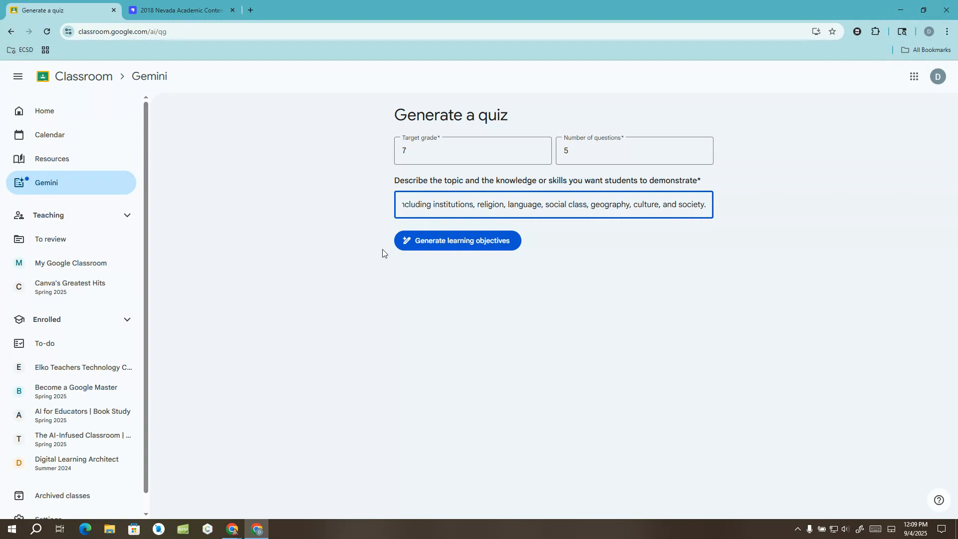
{"action": "left_click", "coordinate": [455, 241]}
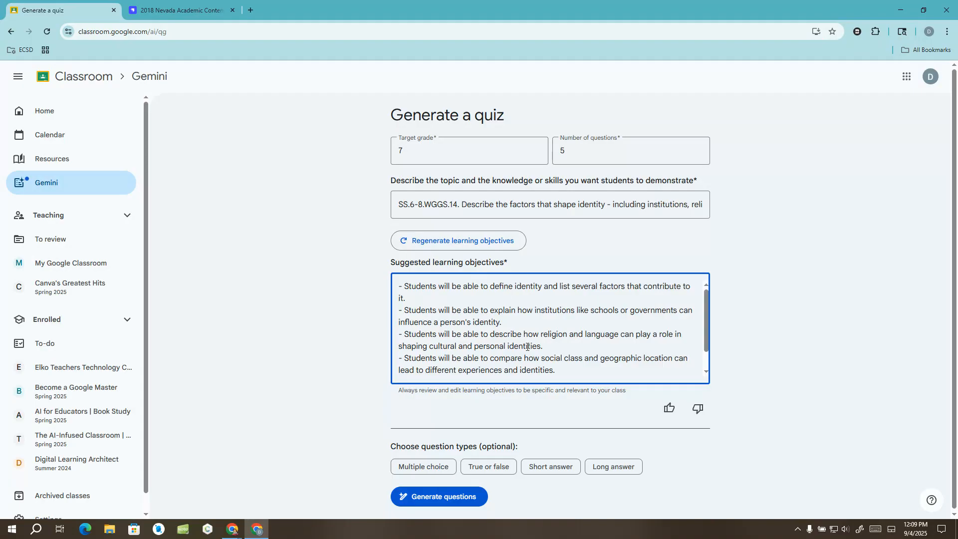
- Generate the quiz questions using the multiple choice, true or false and short answer question types
{"action": "scroll", "coordinate": [527, 347], "scroll_direction": "down", "scroll_amount": 1}
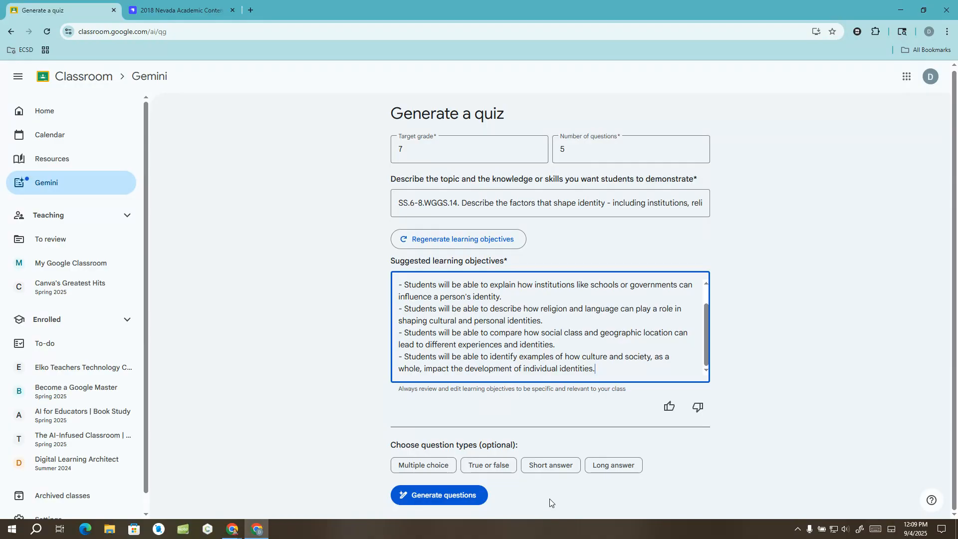
{"action": "left_click", "coordinate": [432, 468]}
{"action": "left_click", "coordinate": [490, 467]}
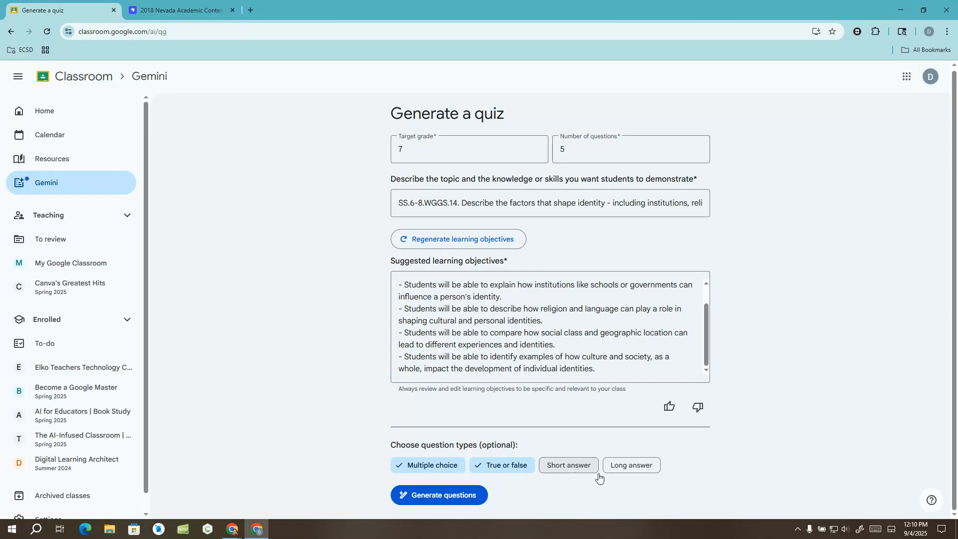
{"action": "left_click", "coordinate": [578, 469]}
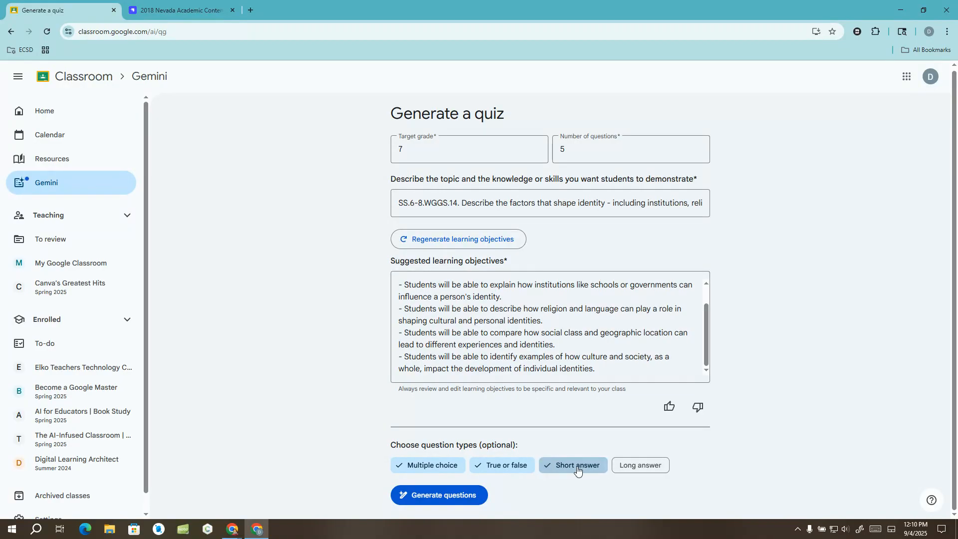
{"action": "left_click", "coordinate": [454, 497]}
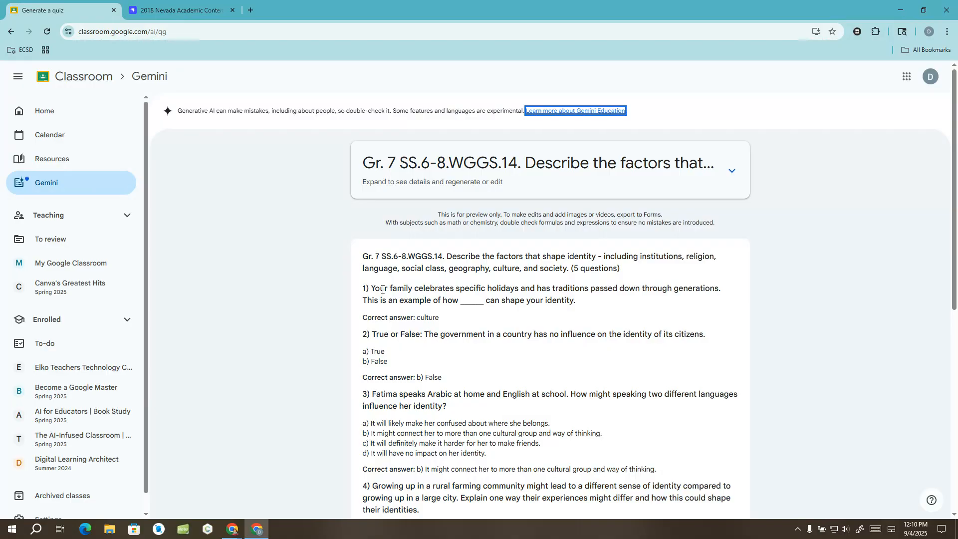
- Review the generated quiz and export it to the My Google Classroom class as a quiz assignment
{"action": "scroll", "coordinate": [382, 289], "scroll_direction": "down", "scroll_amount": 6}
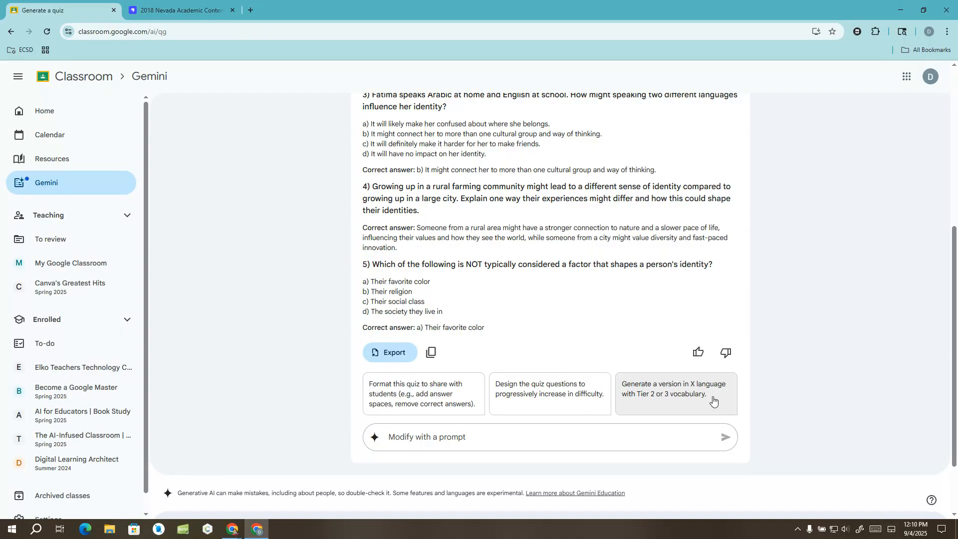
{"action": "left_click", "coordinate": [464, 437]}
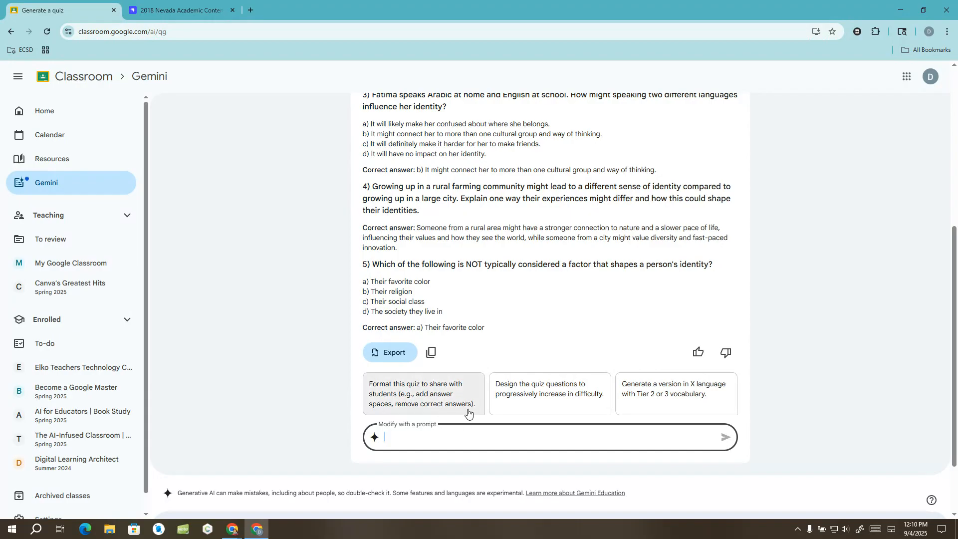
{"action": "scroll", "coordinate": [468, 410], "scroll_direction": "up", "scroll_amount": 5}
{"action": "scroll", "coordinate": [468, 408], "scroll_direction": "up", "scroll_amount": 1}
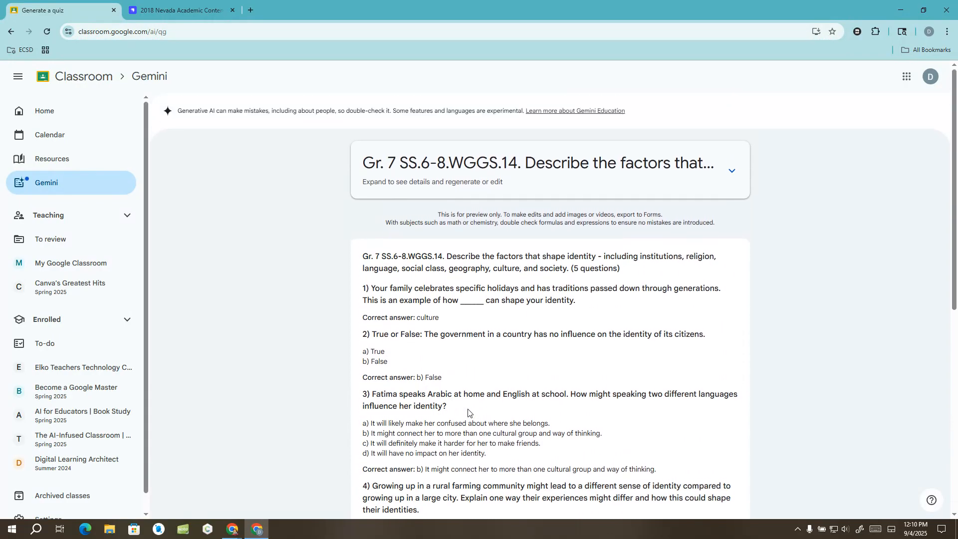
{"action": "scroll", "coordinate": [468, 410], "scroll_direction": "down", "scroll_amount": 6}
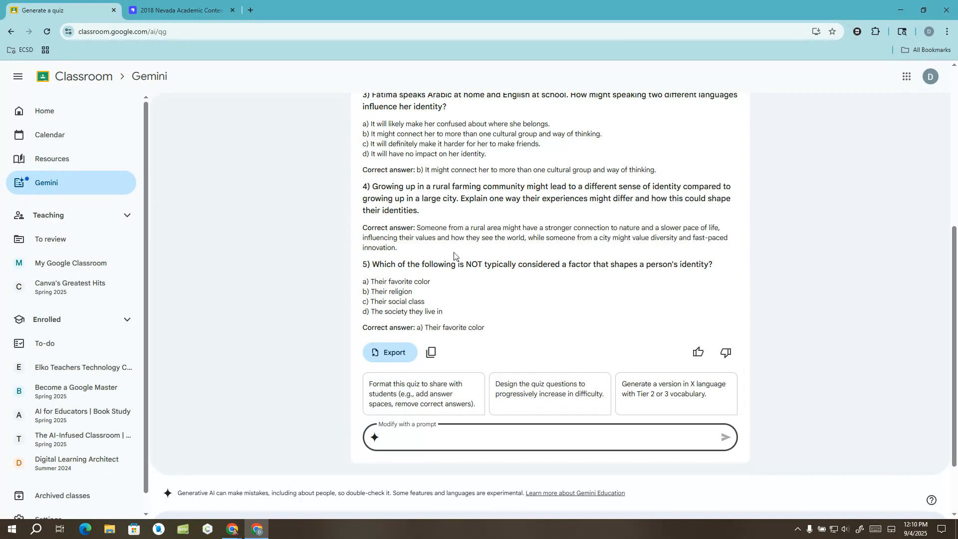
{"action": "left_click", "coordinate": [399, 356]}
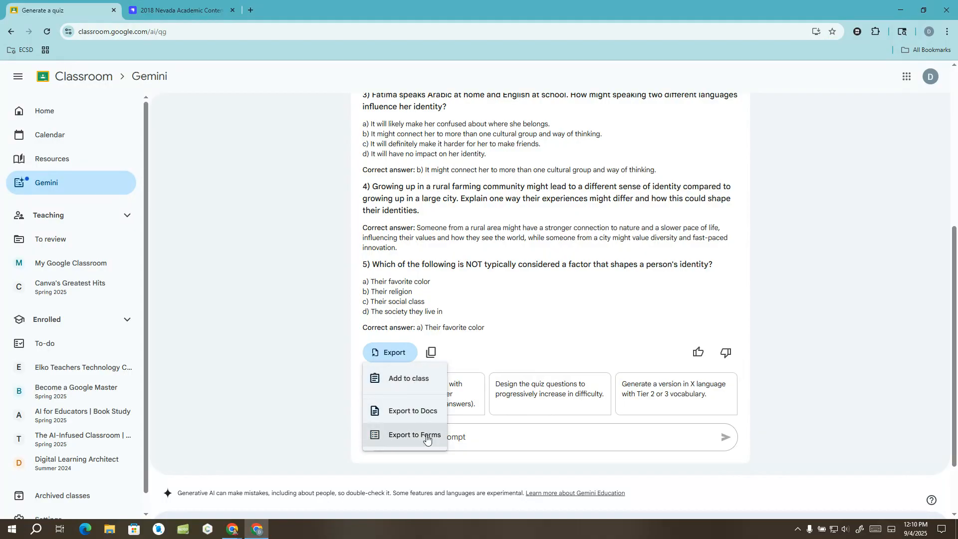
{"action": "left_click", "coordinate": [414, 379]}
{"action": "left_click", "coordinate": [447, 289]}
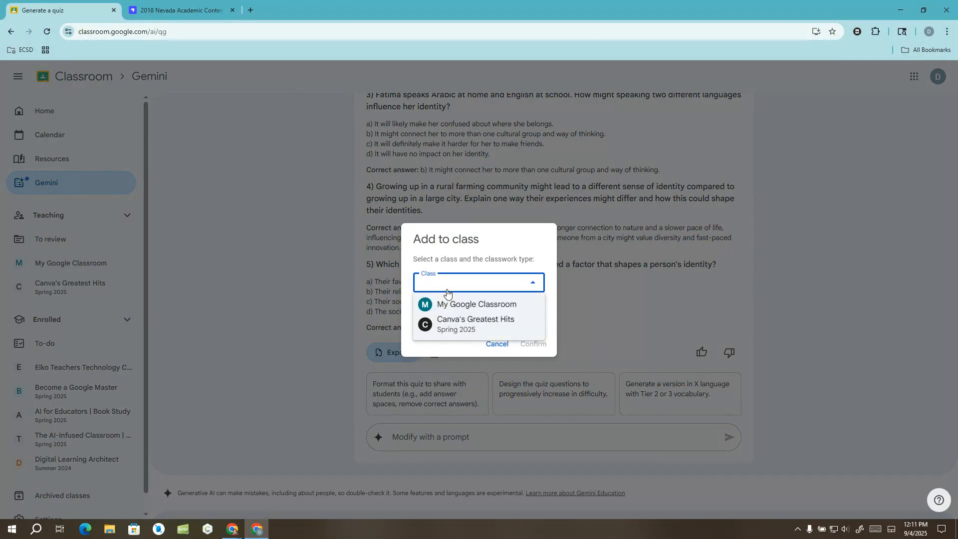
{"action": "left_click", "coordinate": [463, 305]}
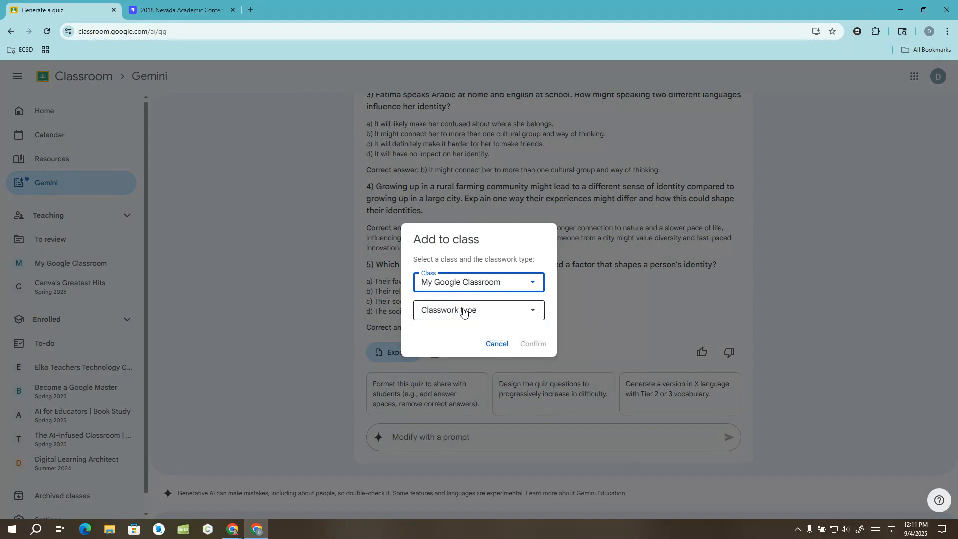
{"action": "left_click", "coordinate": [463, 312]}
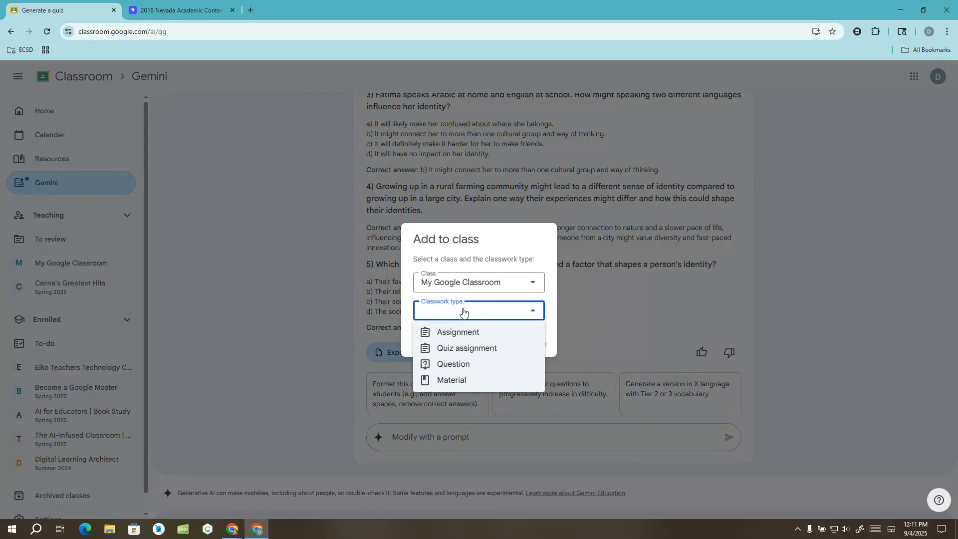
{"action": "left_click", "coordinate": [479, 349]}
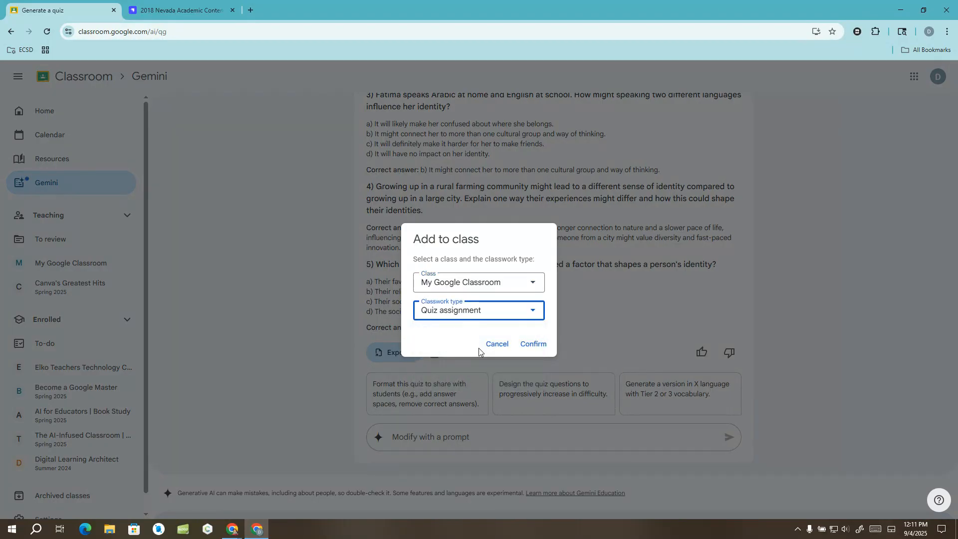
{"action": "left_click", "coordinate": [529, 346]}
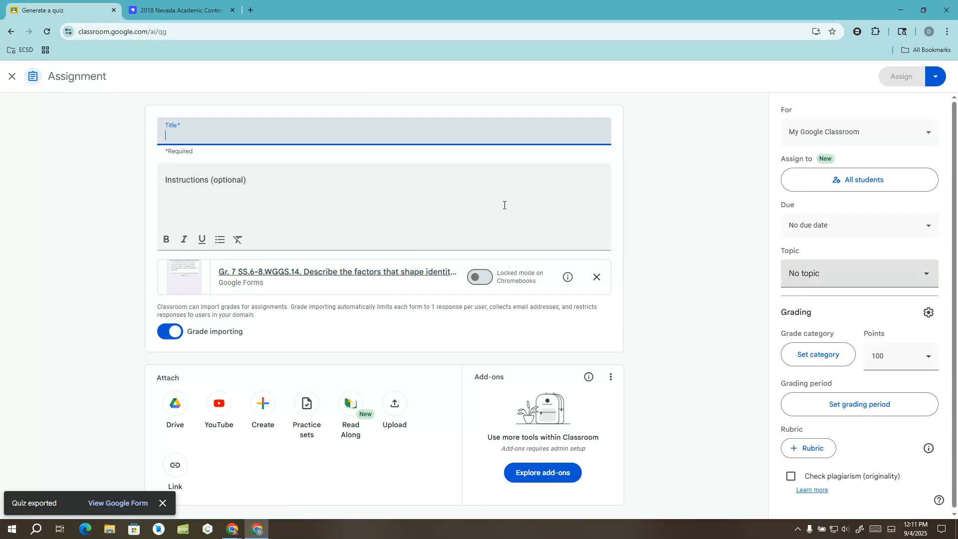
- Try locked mode on Chromebooks for the attached quiz form and switch it back off
{"action": "left_click", "coordinate": [487, 279]}
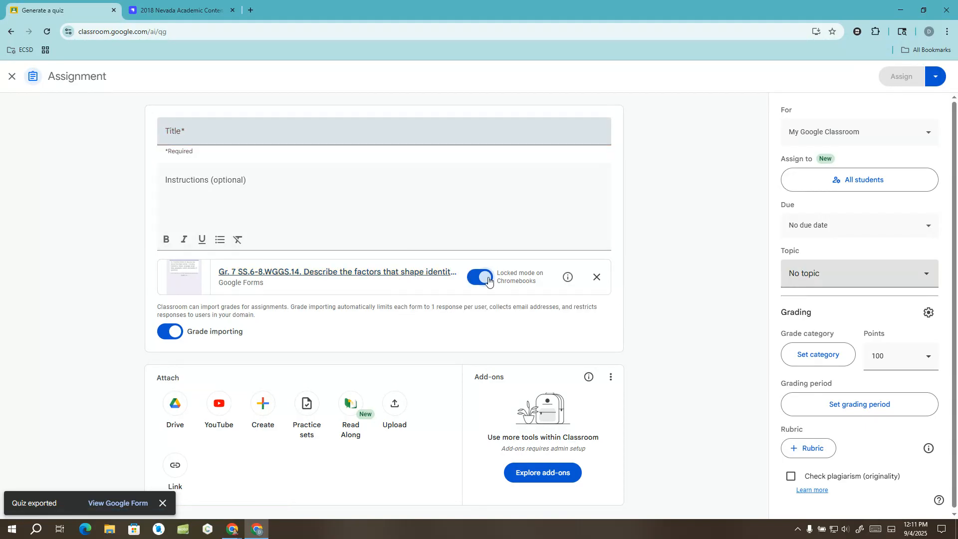
{"action": "left_click", "coordinate": [488, 280]}
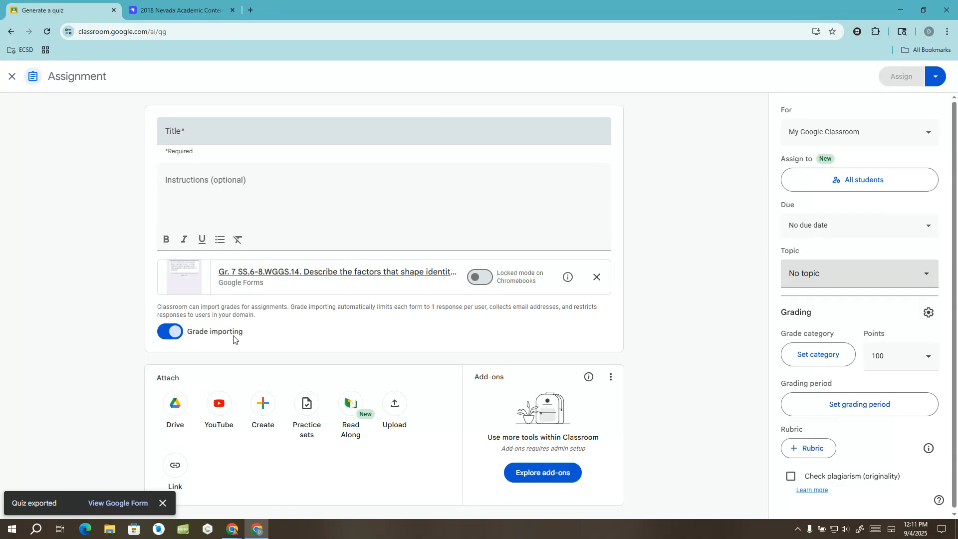
- Open the attached quiz form and delete everything after "shape identity" from its title
{"action": "left_click", "coordinate": [263, 273]}
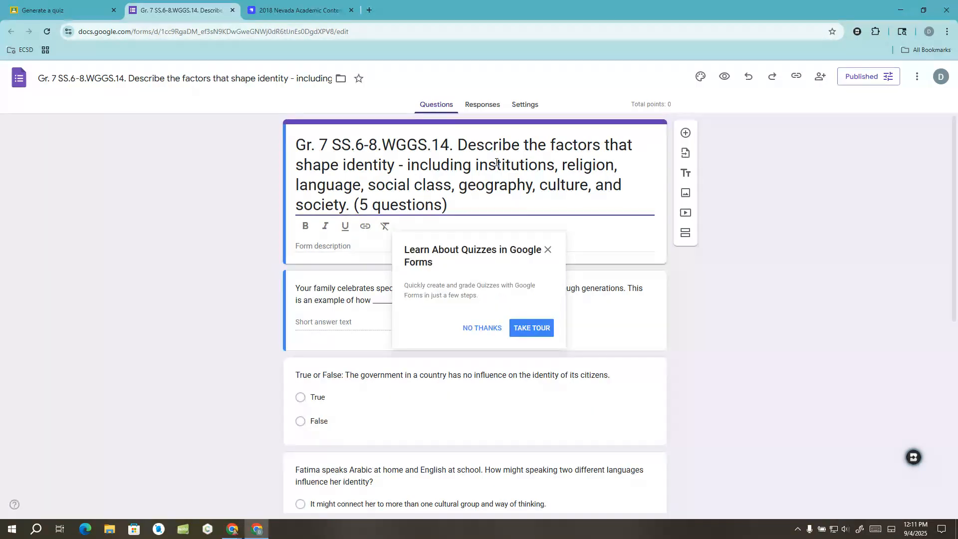
{"action": "left_click_drag", "start_coordinate": [486, 204], "coordinate": [242, 148]}
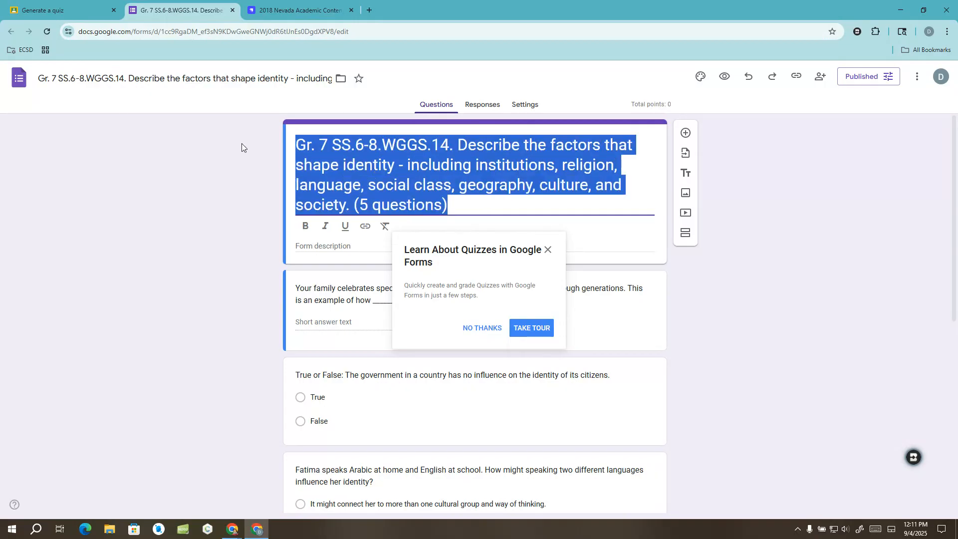
{"action": "left_click", "coordinate": [417, 146]}
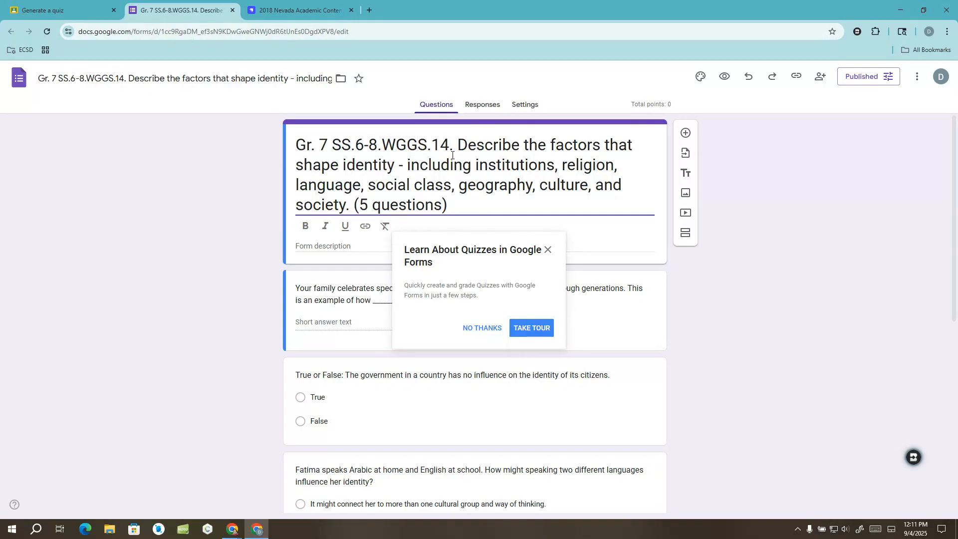
{"action": "left_click_drag", "start_coordinate": [456, 203], "coordinate": [485, 168]}
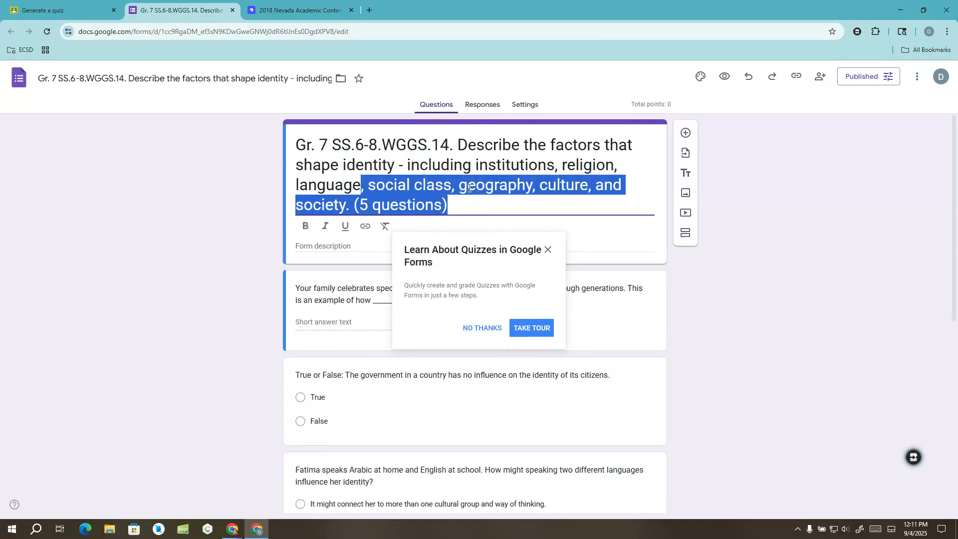
{"action": "left_click", "coordinate": [471, 204]}
{"action": "left_click_drag", "start_coordinate": [471, 204], "coordinate": [220, 147]}
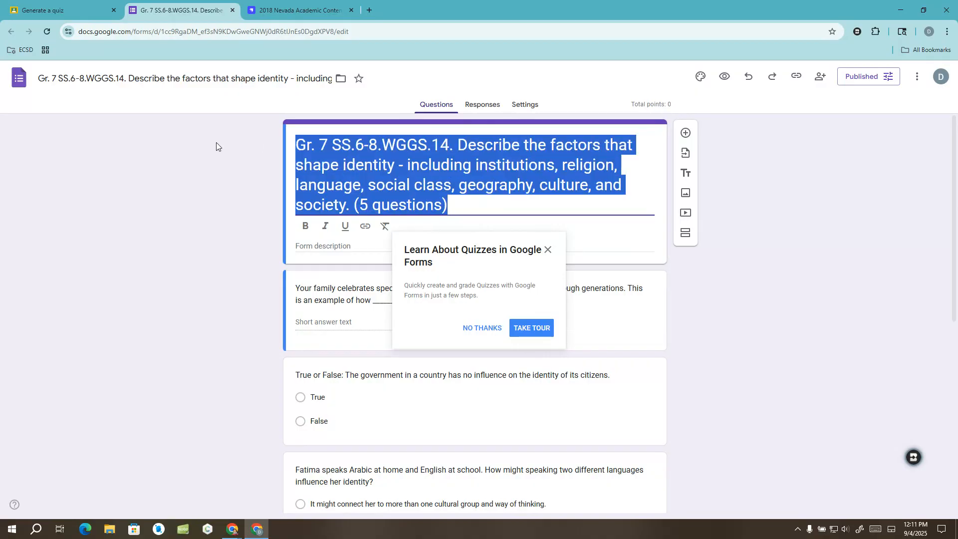
{"action": "left_click", "coordinate": [397, 151]}
{"action": "left_click_drag", "start_coordinate": [397, 164], "coordinate": [449, 208]}
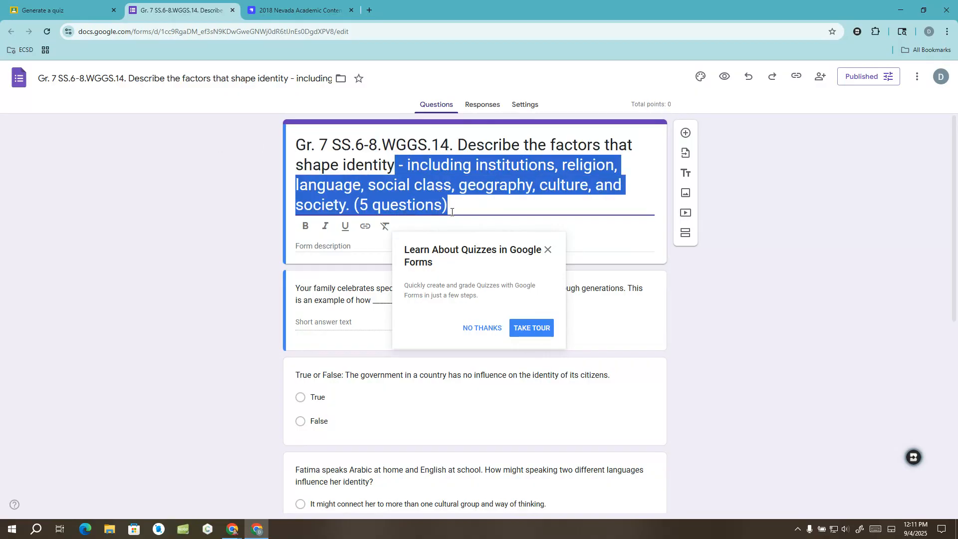
{"action": "key", "text": "BackSpace"}
- Remove the grade and standard code from the form title, leaving "Describe the factors that shape identity"
{"action": "left_click_drag", "start_coordinate": [454, 151], "coordinate": [257, 166]}
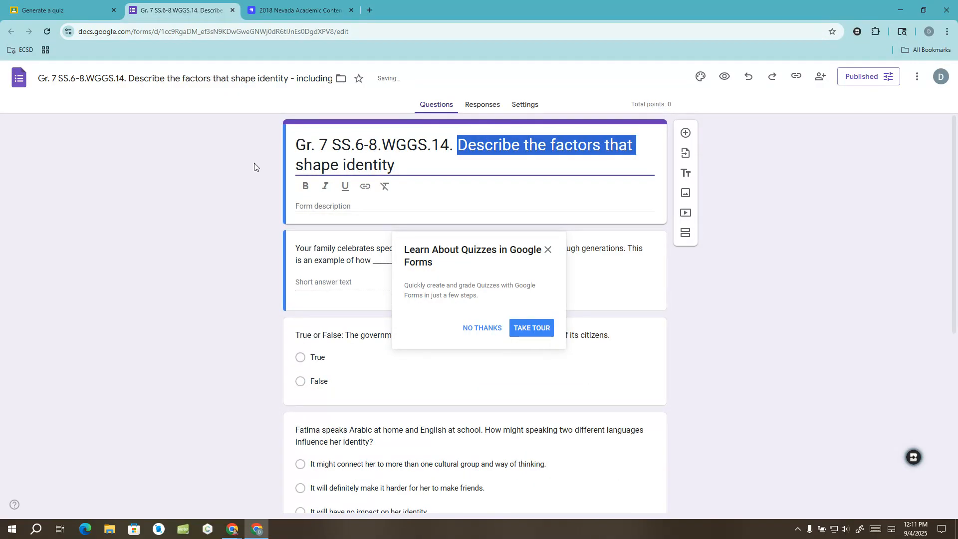
{"action": "left_click", "coordinate": [372, 156]}
{"action": "left_click_drag", "start_coordinate": [448, 147], "coordinate": [255, 161]}
{"action": "key", "text": "BackSpace"}
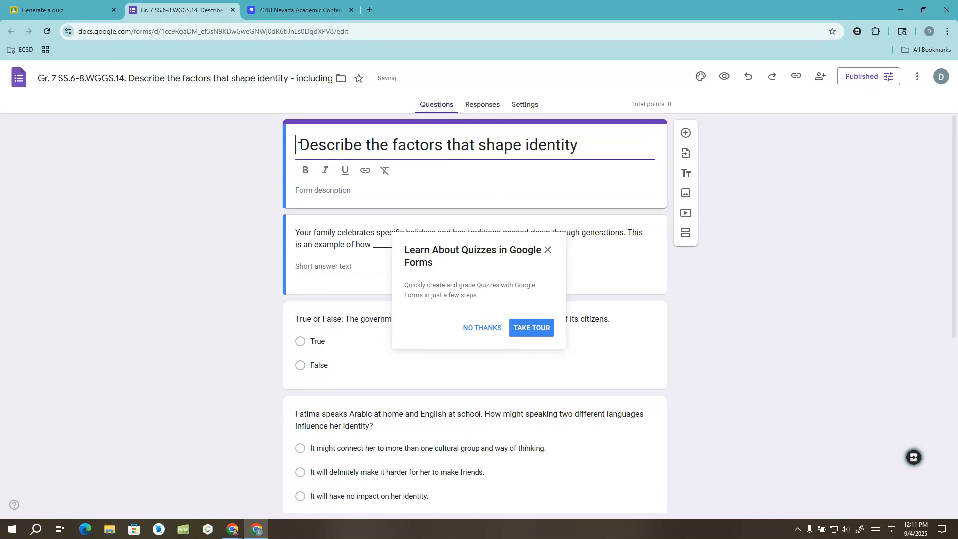
{"action": "key", "text": "Delete"}
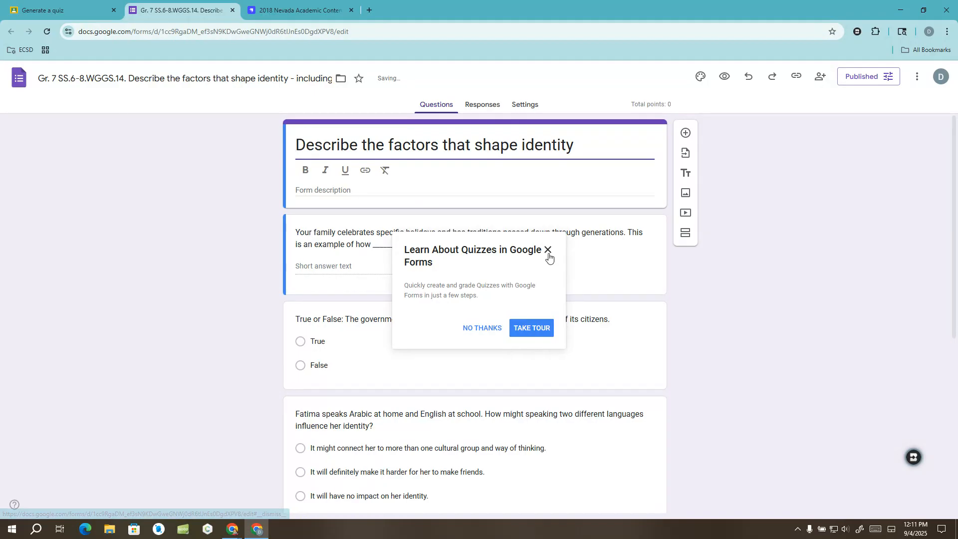
- Dismiss the quiz tour and add a "First Name" short answer question worth 0 points below the form title
{"action": "left_click", "coordinate": [548, 250]}
{"action": "left_click", "coordinate": [685, 132]}
{"action": "type", "text": "First Name"}
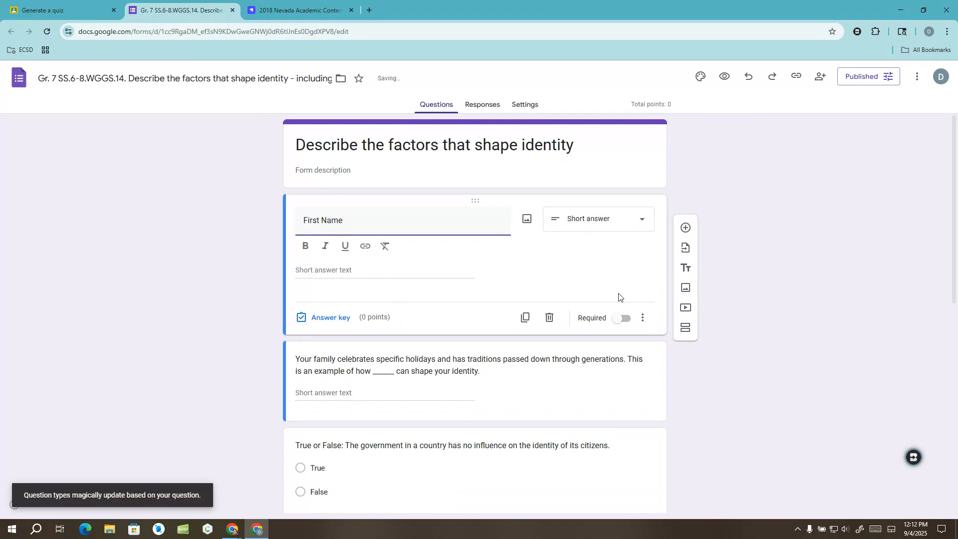
{"action": "left_click", "coordinate": [327, 320]}
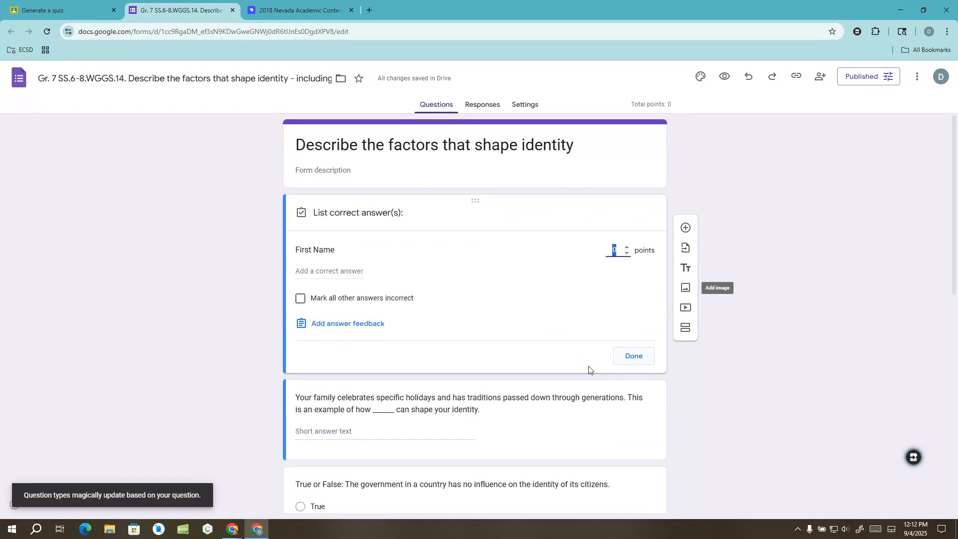
{"action": "left_click", "coordinate": [642, 360]}
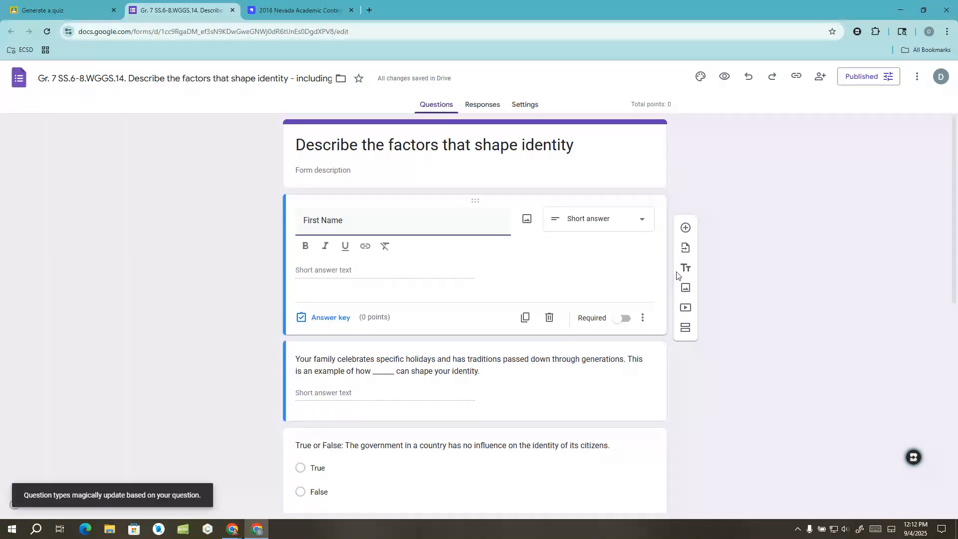
- Add a "Last Name" short answer question worth 0 points below the First Name question
{"action": "left_click", "coordinate": [683, 230]}
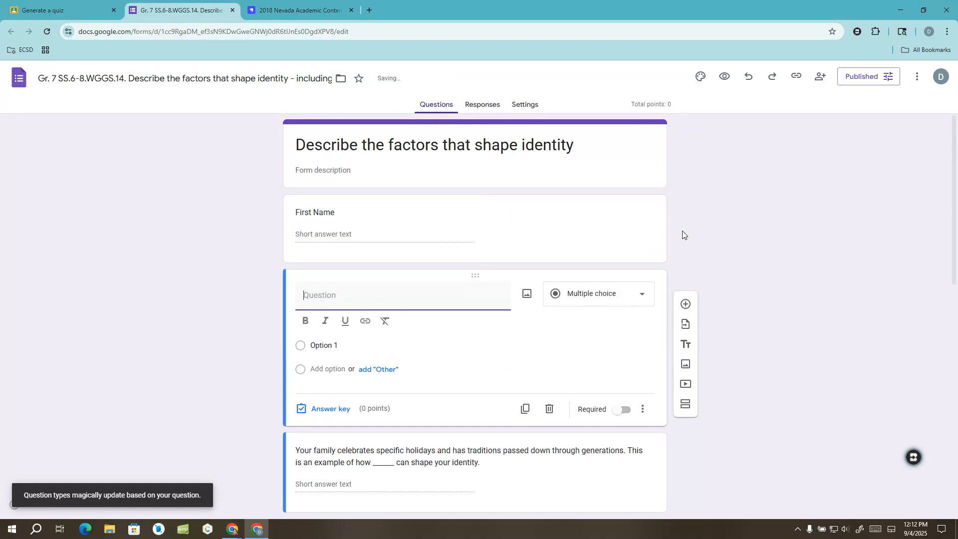
{"action": "type", "text": "Last Name"}
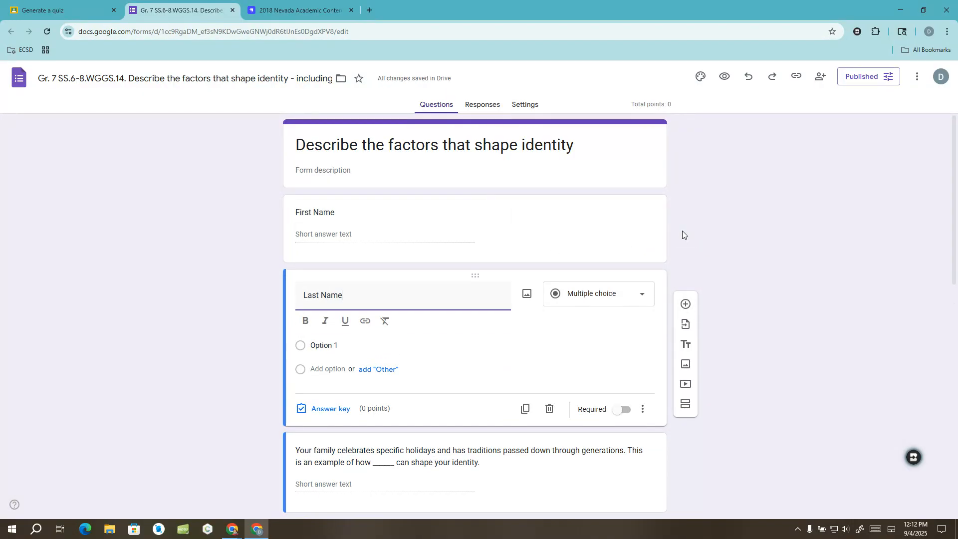
{"action": "left_click", "coordinate": [332, 391]}
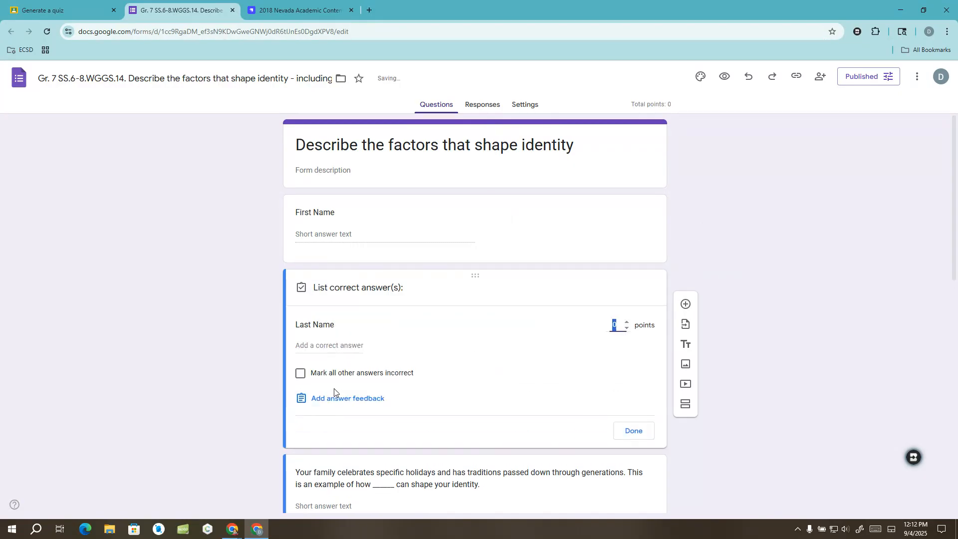
{"action": "left_click", "coordinate": [638, 432]}
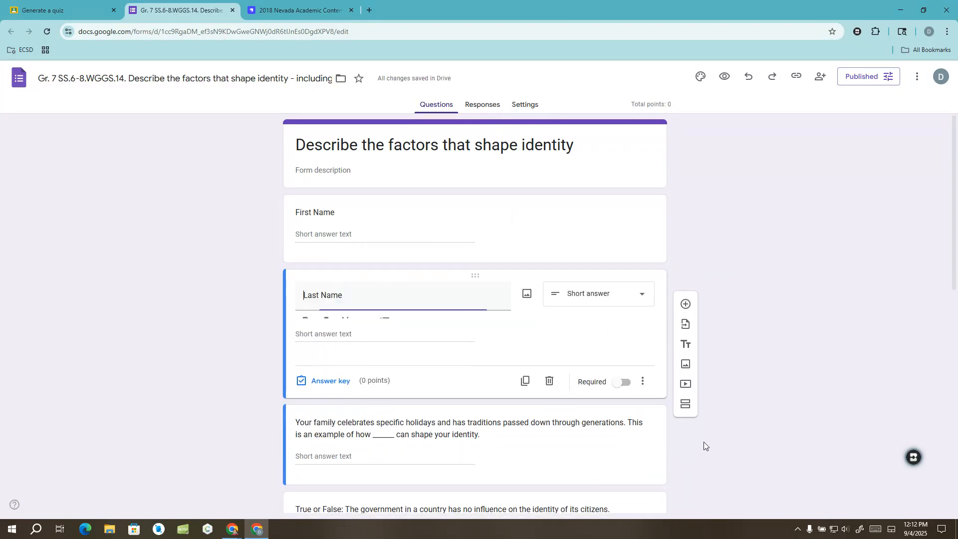
- Set the family holidays and traditions question to 1 point, keeping "culture" as its only correct answer
{"action": "scroll", "coordinate": [704, 441], "scroll_direction": "down", "scroll_amount": 3}
{"action": "left_click", "coordinate": [552, 320]}
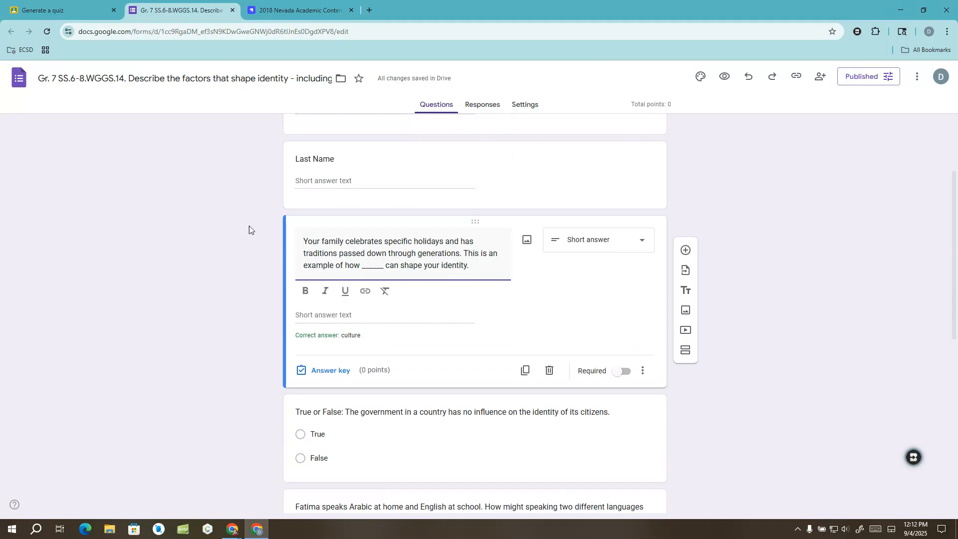
{"action": "left_click", "coordinate": [342, 370]}
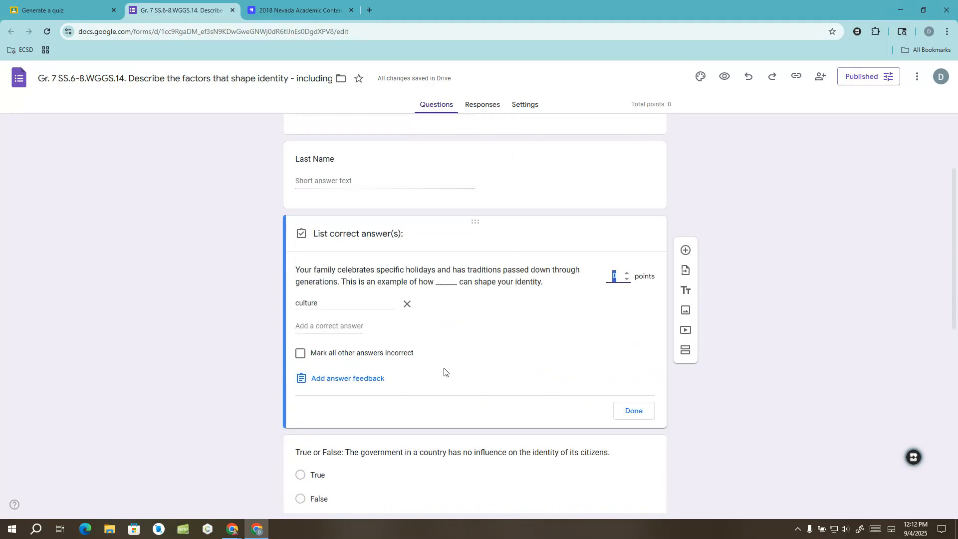
{"action": "left_click", "coordinate": [328, 324]}
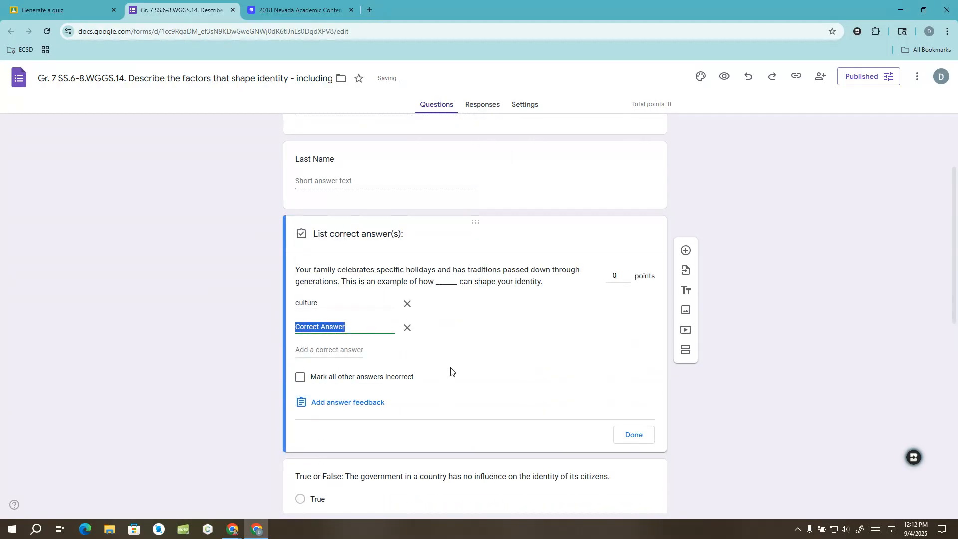
{"action": "left_click", "coordinate": [407, 328]}
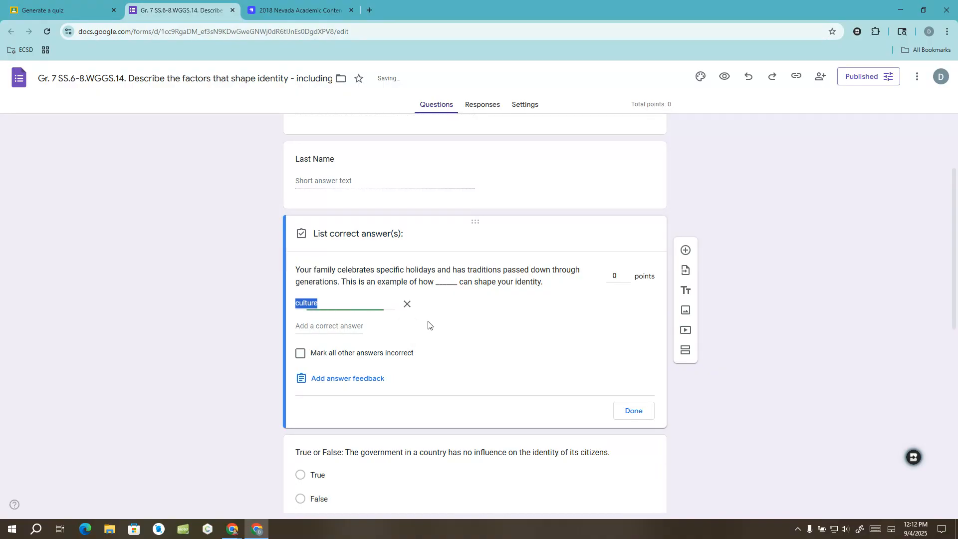
{"action": "left_click", "coordinate": [627, 275]}
{"action": "left_click", "coordinate": [644, 410]}
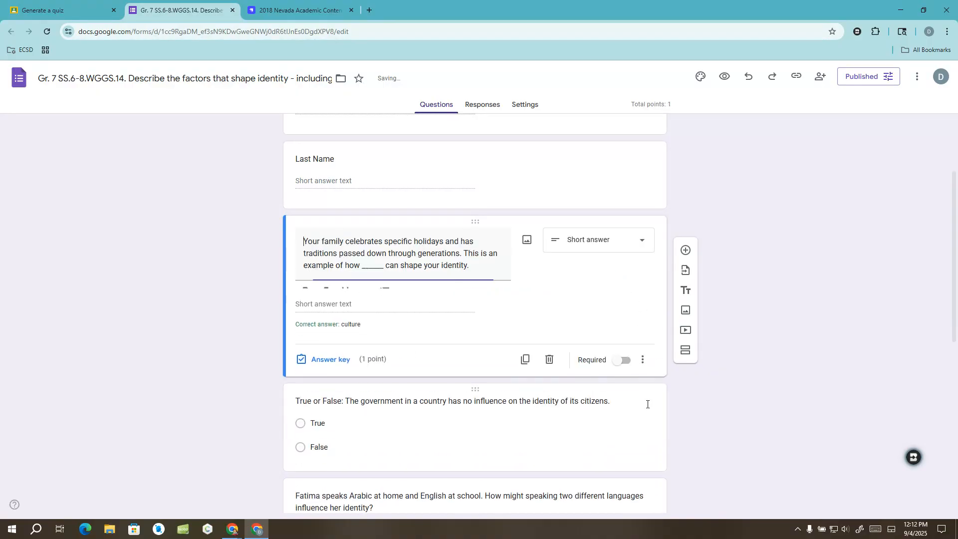
- Review the form's quiz settings and defaults, and set the default question point value to 1
{"action": "left_click", "coordinate": [524, 105]}
{"action": "scroll", "coordinate": [709, 349], "scroll_direction": "down", "scroll_amount": 6}
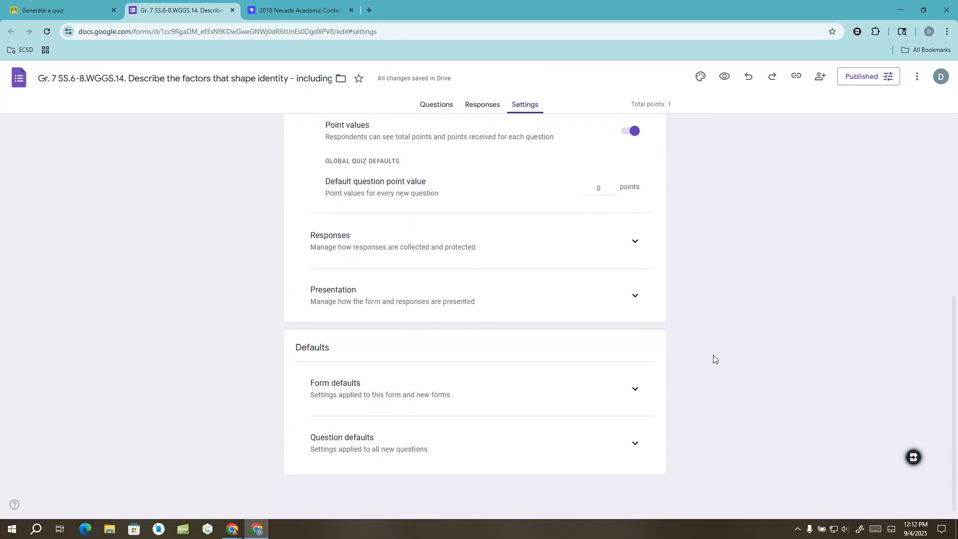
{"action": "left_click", "coordinate": [635, 388]}
{"action": "left_click", "coordinate": [632, 442]}
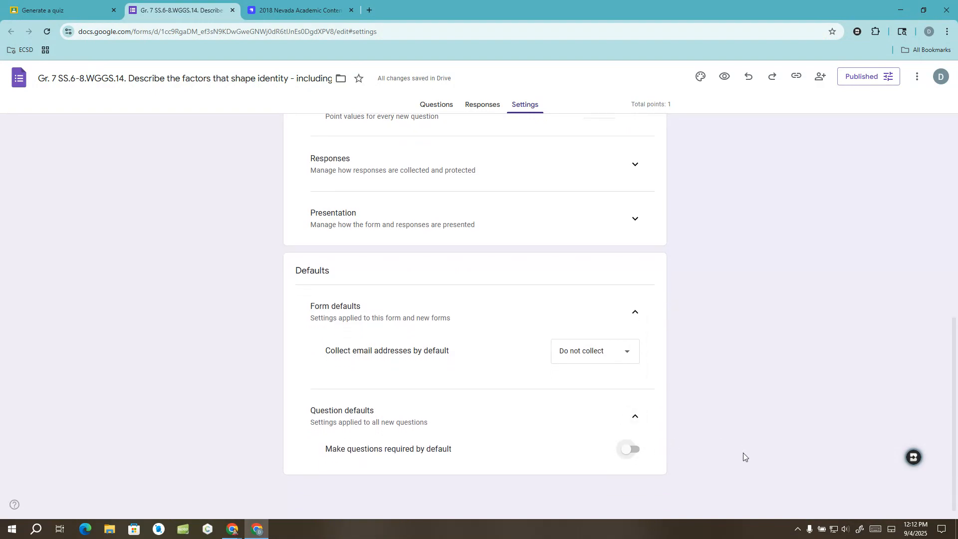
{"action": "scroll", "coordinate": [743, 453], "scroll_direction": "up", "scroll_amount": 5}
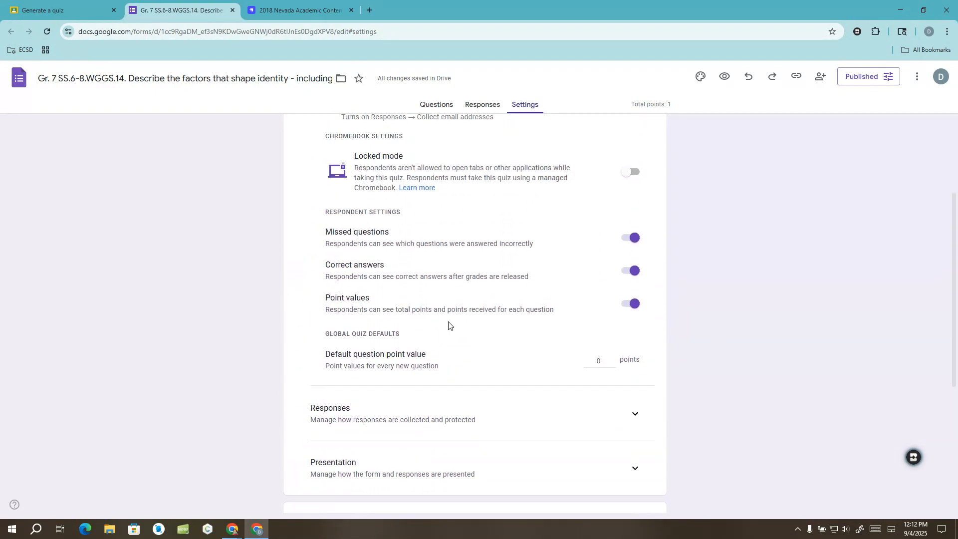
{"action": "left_click_drag", "start_coordinate": [329, 357], "coordinate": [636, 360]}
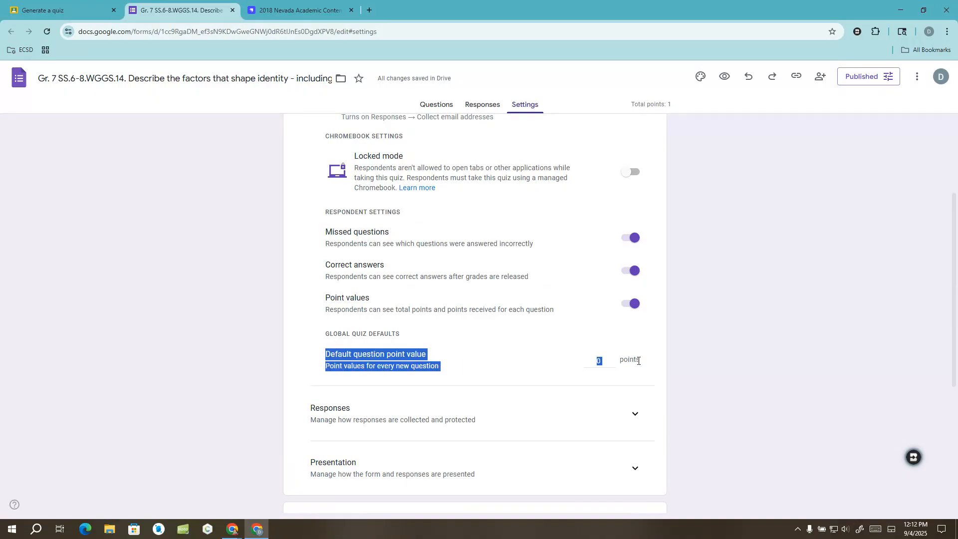
{"action": "left_click", "coordinate": [611, 359]}
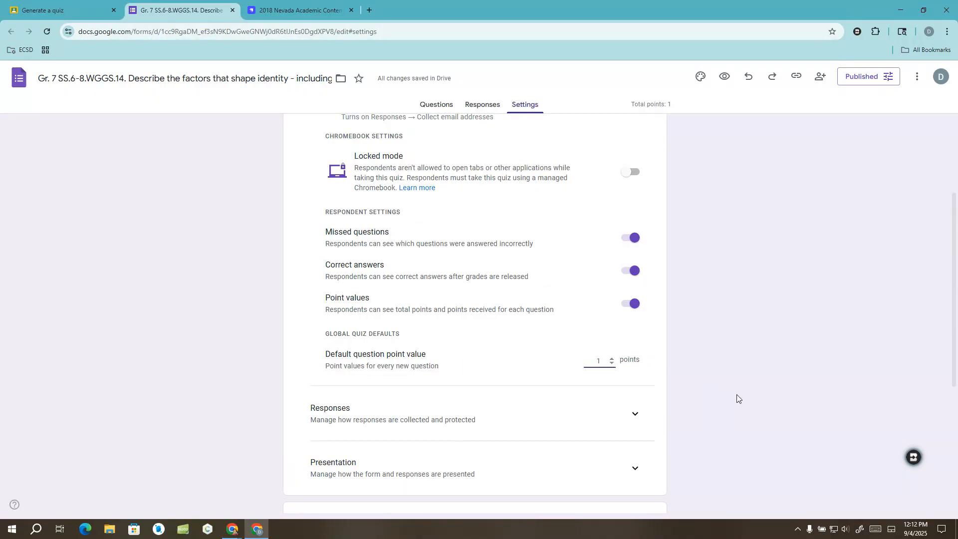
{"action": "scroll", "coordinate": [736, 401], "scroll_direction": "up", "scroll_amount": 3}
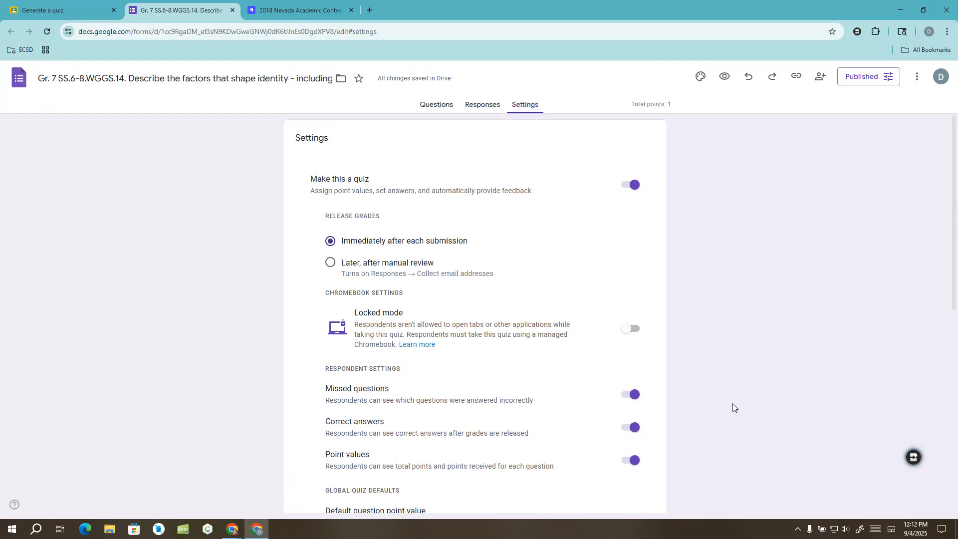
{"action": "scroll", "coordinate": [732, 407], "scroll_direction": "down", "scroll_amount": 5}
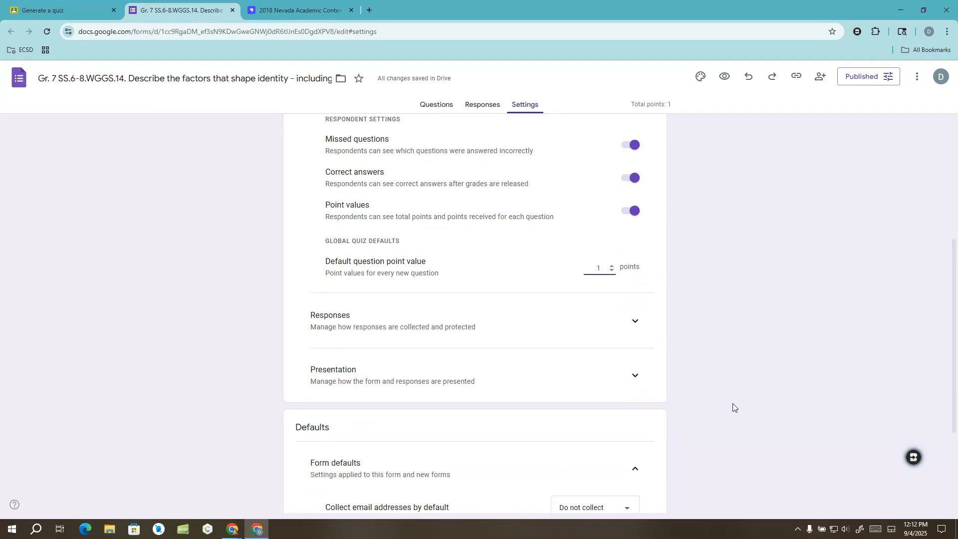
{"action": "scroll", "coordinate": [732, 407], "scroll_direction": "up", "scroll_amount": 5}
- Set the true or false question about government influence on identity to 1 point in its answer key
{"action": "left_click", "coordinate": [436, 109]}
{"action": "scroll", "coordinate": [708, 281], "scroll_direction": "down", "scroll_amount": 3}
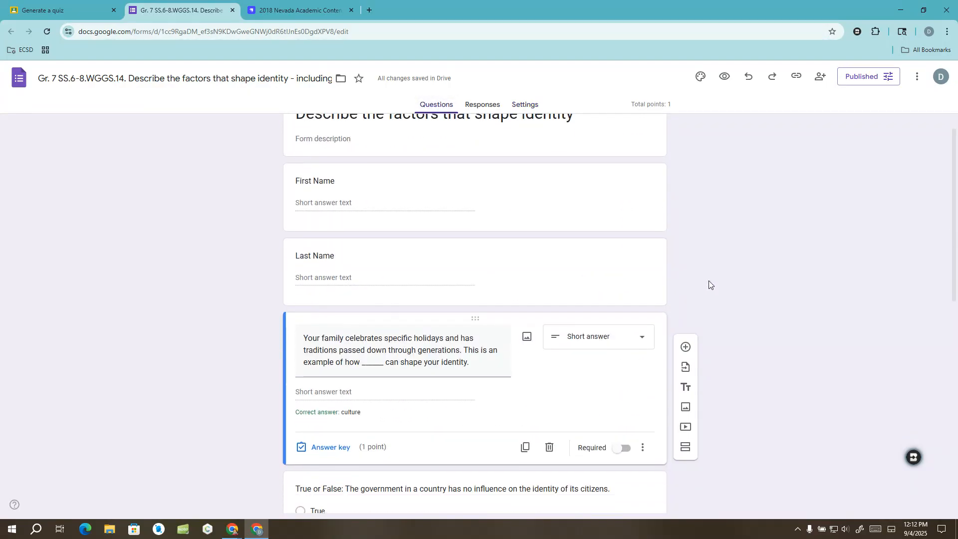
{"action": "left_click", "coordinate": [397, 391]}
{"action": "scroll", "coordinate": [406, 391], "scroll_direction": "down", "scroll_amount": 2}
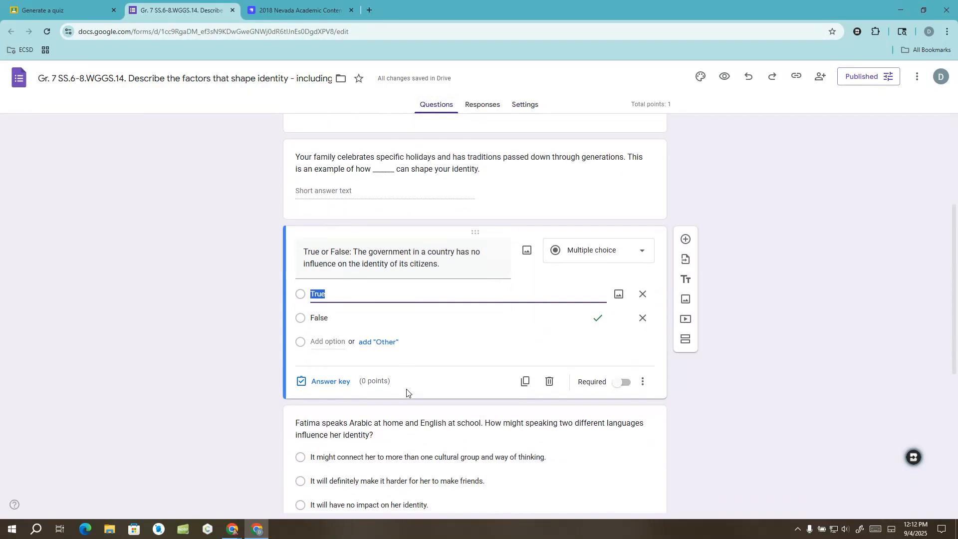
{"action": "left_click", "coordinate": [337, 344]}
{"action": "left_click", "coordinate": [625, 239]}
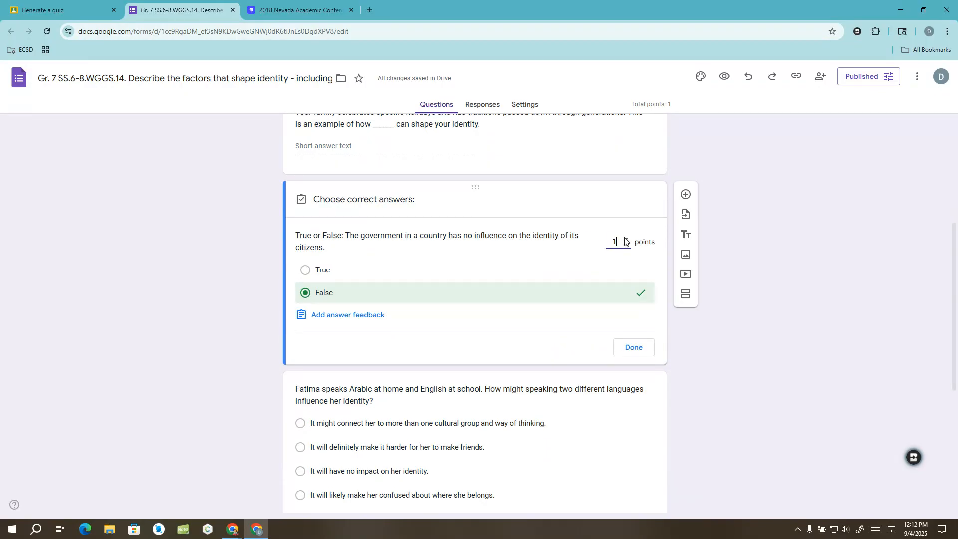
{"action": "left_click", "coordinate": [638, 347]}
- Set the multiple choice question about speaking two different languages to 1 point in its answer key
{"action": "scroll", "coordinate": [641, 348], "scroll_direction": "down", "scroll_amount": 2}
{"action": "left_click", "coordinate": [642, 348]}
{"action": "scroll", "coordinate": [635, 346], "scroll_direction": "down", "scroll_amount": 3}
{"action": "left_click", "coordinate": [347, 244]}
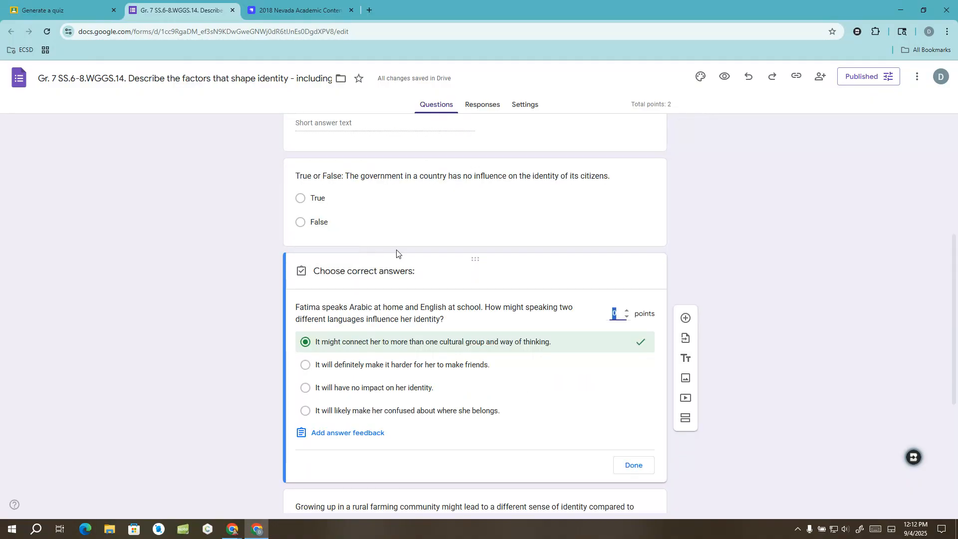
{"action": "left_click", "coordinate": [626, 310]}
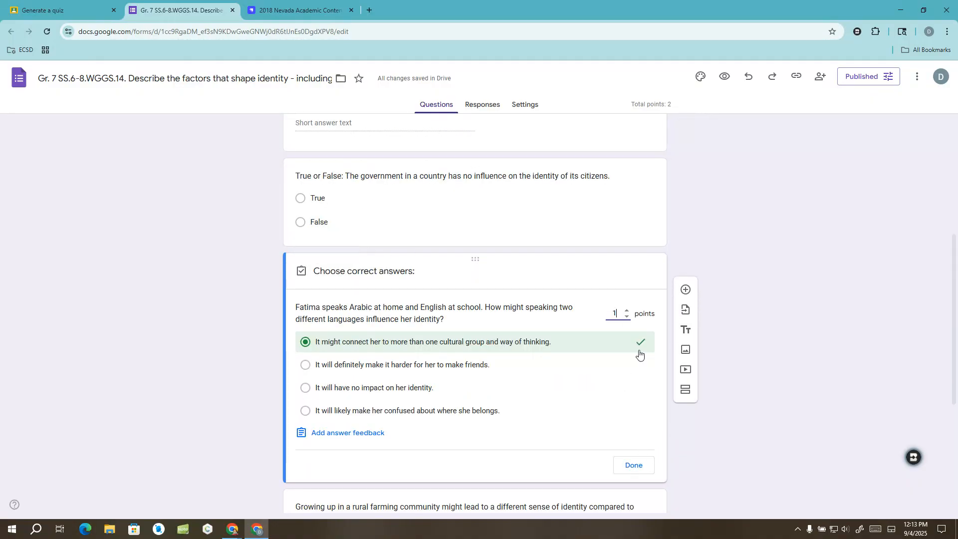
{"action": "left_click", "coordinate": [638, 474]}
- Delete the paragraph question comparing growing up in a rural farming community with growing up in a large city
{"action": "scroll", "coordinate": [449, 367], "scroll_direction": "down", "scroll_amount": 4}
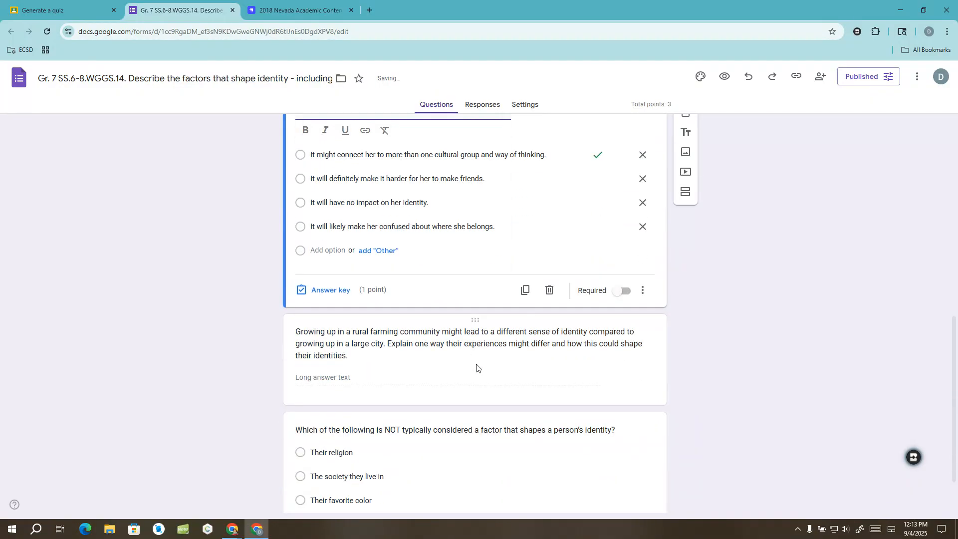
{"action": "left_click", "coordinate": [437, 369]}
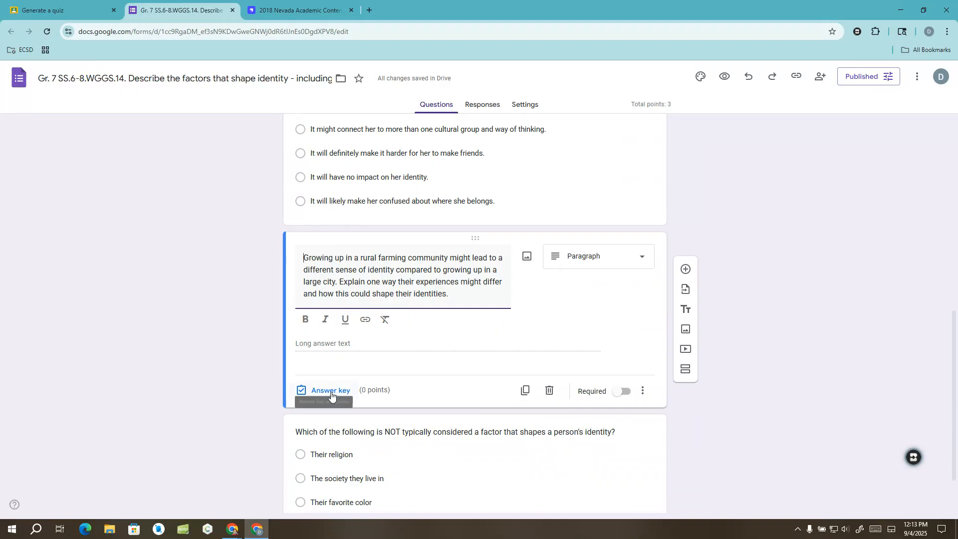
{"action": "left_click", "coordinate": [549, 390]}
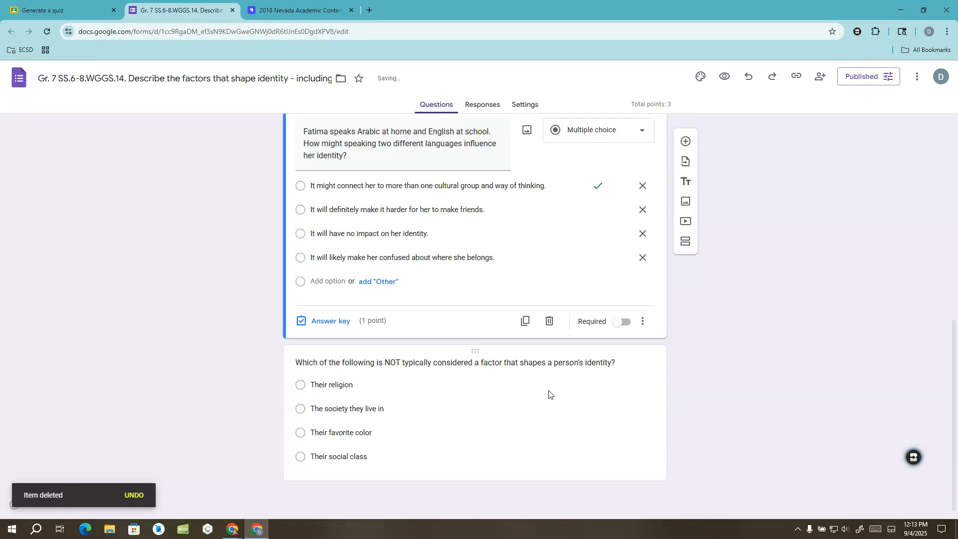
- Check the answer key of the question about what is NOT a factor shaping identity, and look over the form's questions
{"action": "left_click", "coordinate": [509, 401]}
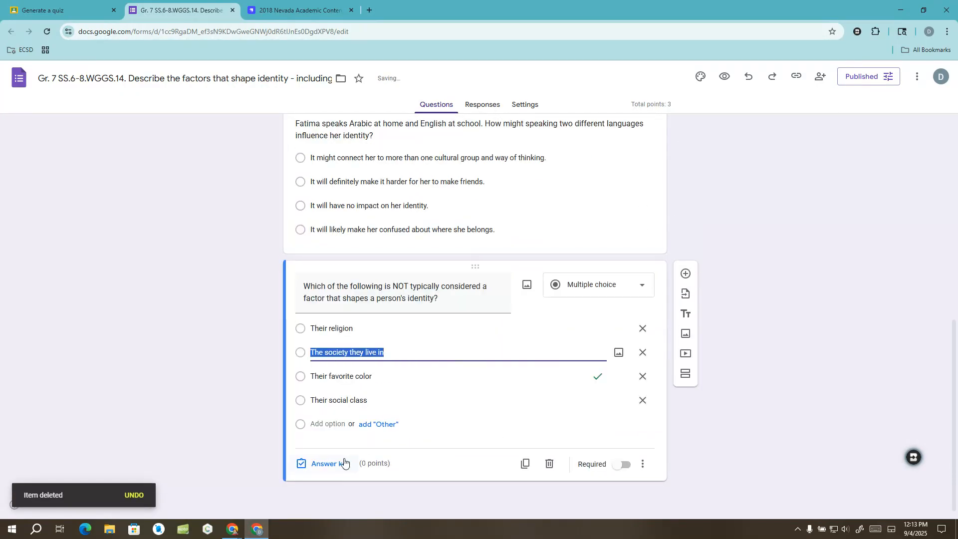
{"action": "left_click", "coordinate": [342, 462]}
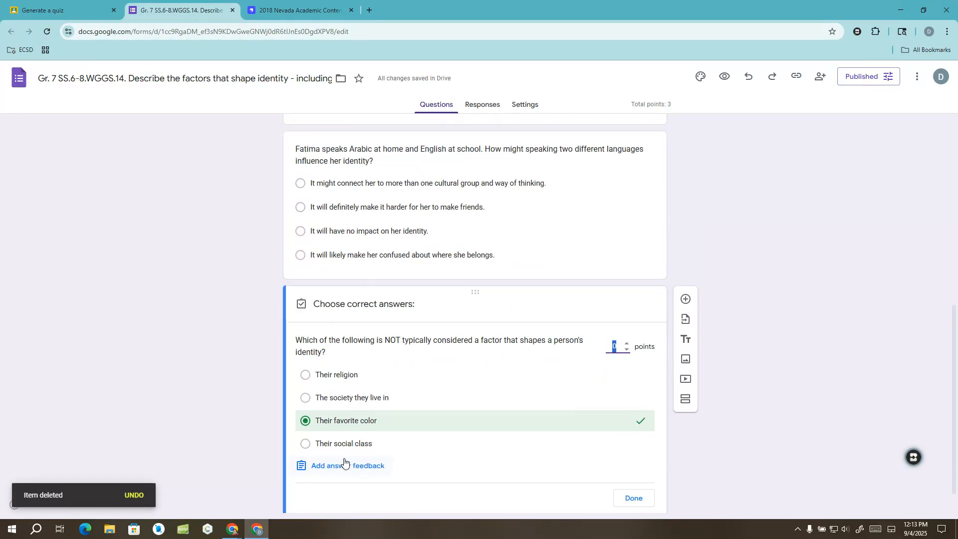
{"action": "left_click", "coordinate": [651, 496]}
{"action": "scroll", "coordinate": [753, 468], "scroll_direction": "up", "scroll_amount": 8}
{"action": "scroll", "coordinate": [759, 471], "scroll_direction": "down", "scroll_amount": 5}
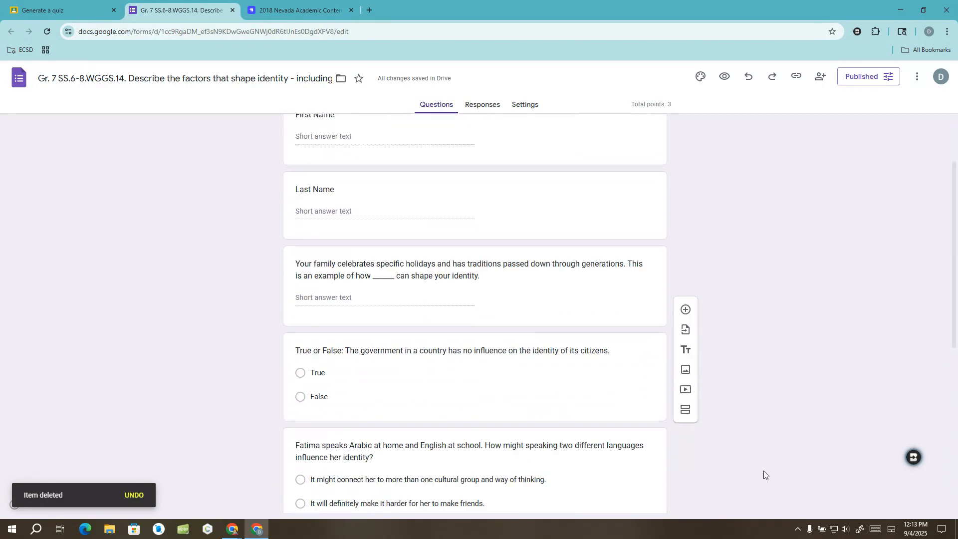
{"action": "scroll", "coordinate": [763, 471], "scroll_direction": "down", "scroll_amount": 4}
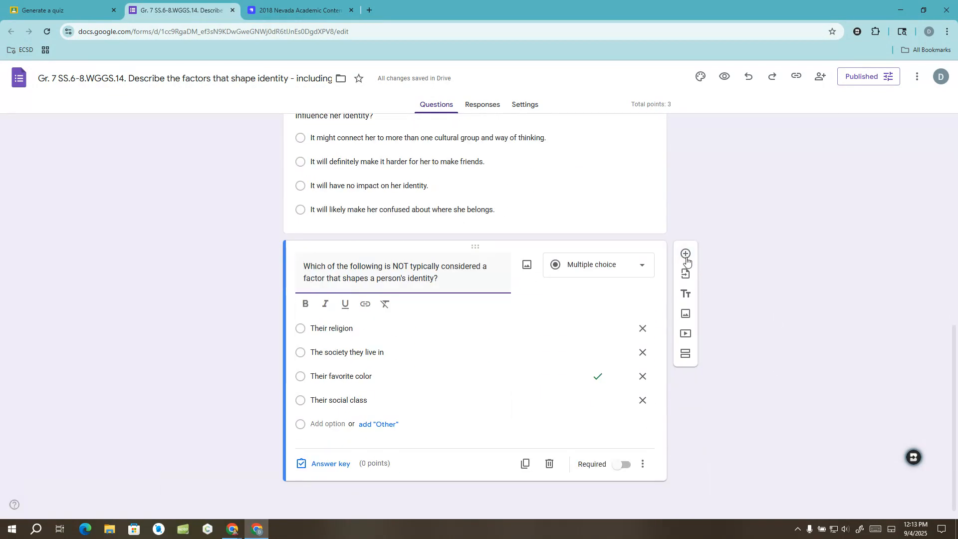
- Copy the form's title "Describe the factors that shape identity" into the title of the Google Classroom assignment
{"action": "left_click", "coordinate": [60, 10]}
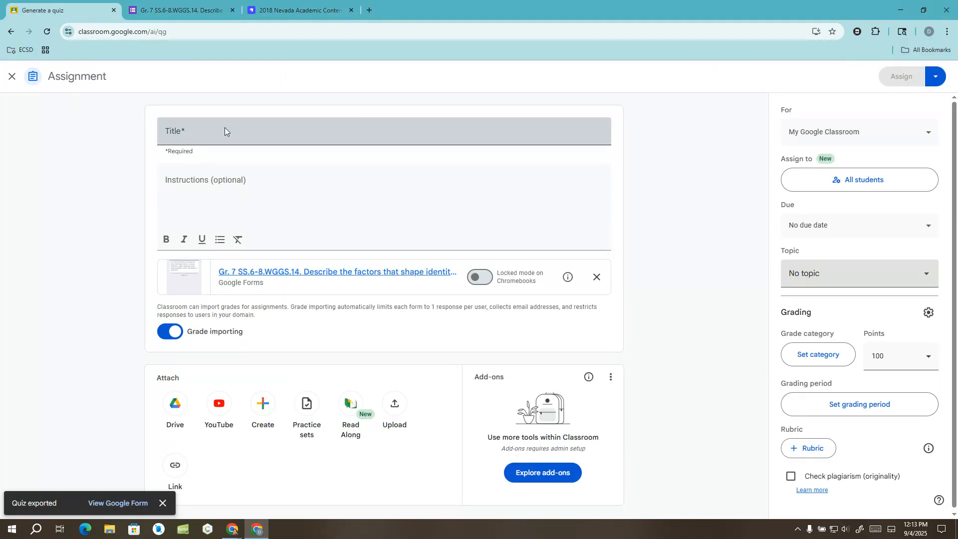
{"action": "left_click", "coordinate": [194, 31]}
{"action": "left_click", "coordinate": [183, 11]}
{"action": "scroll", "coordinate": [482, 200], "scroll_direction": "up", "scroll_amount": 10}
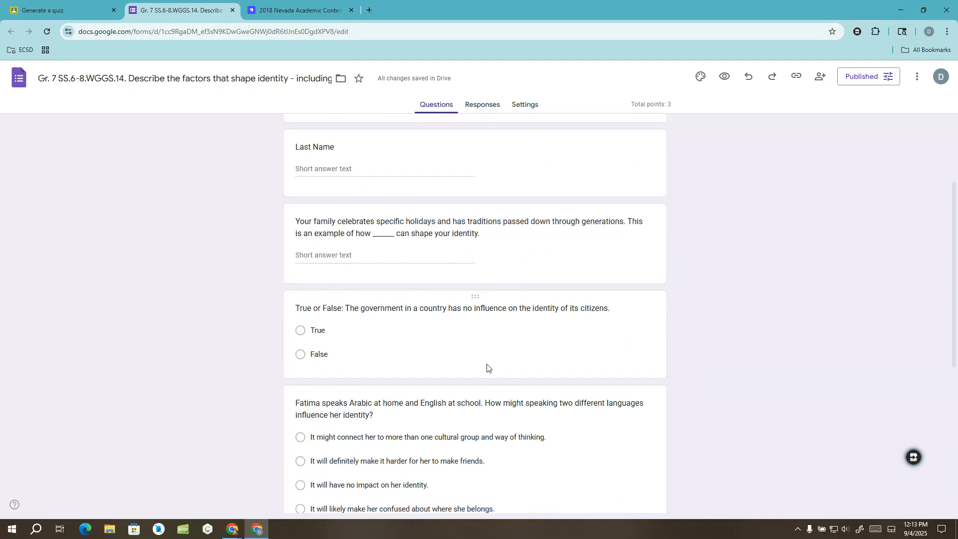
{"action": "left_click", "coordinate": [484, 147]}
{"action": "triple_click", "coordinate": [484, 146]}
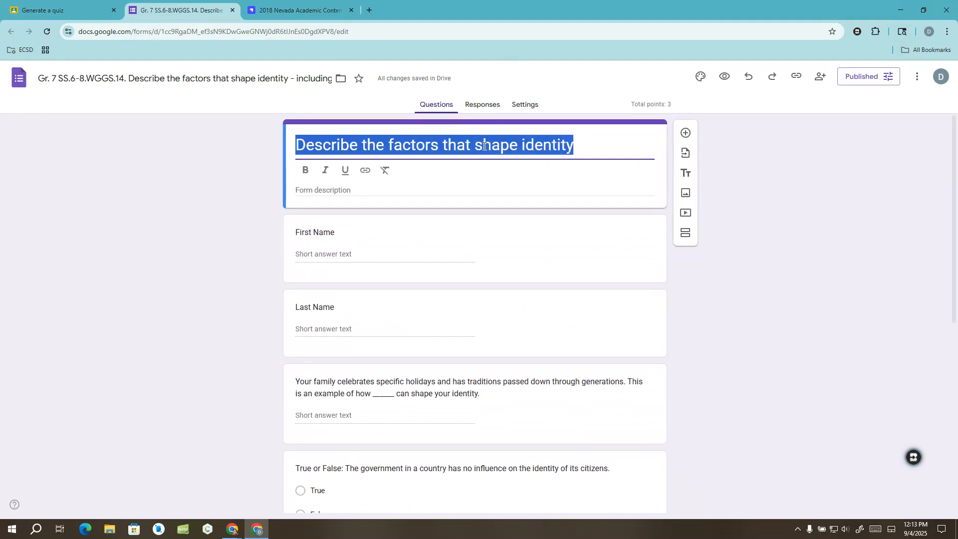
{"action": "key", "text": "ctrl+c"}
{"action": "left_click", "coordinate": [60, 10]}
{"action": "left_click", "coordinate": [231, 133]}
{"action": "key", "text": "ctrl+v"}
- Add the assignment instructions "Please take the following quiz." and close the assignment without assigning it
{"action": "left_click", "coordinate": [233, 199]}
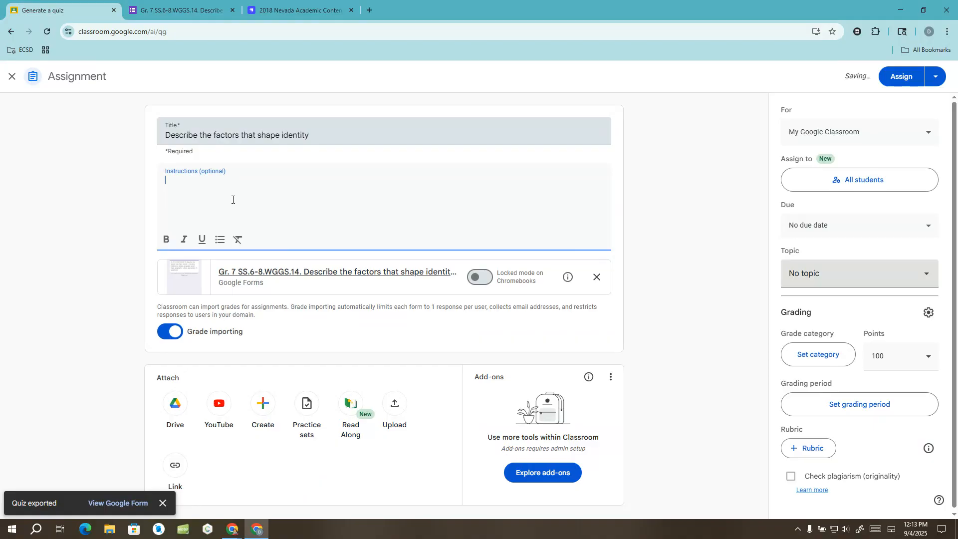
{"action": "type", "text": "Please take the following"}
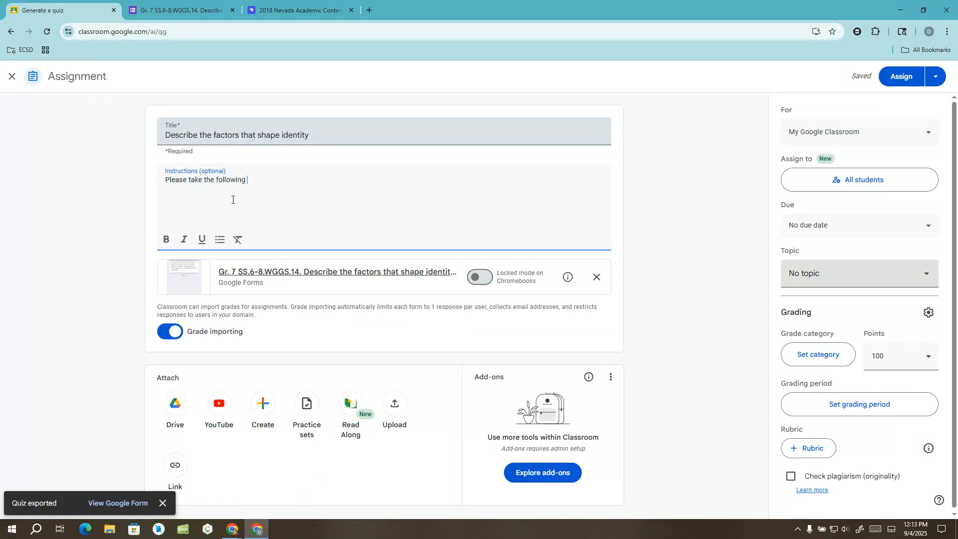
{"action": "type", "text": " quiz."}
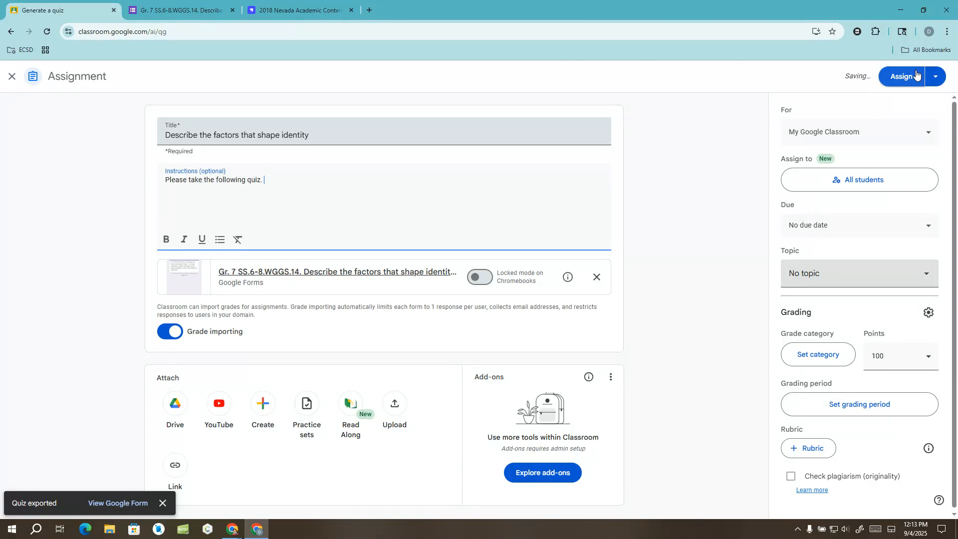
{"action": "left_click", "coordinate": [12, 77]}
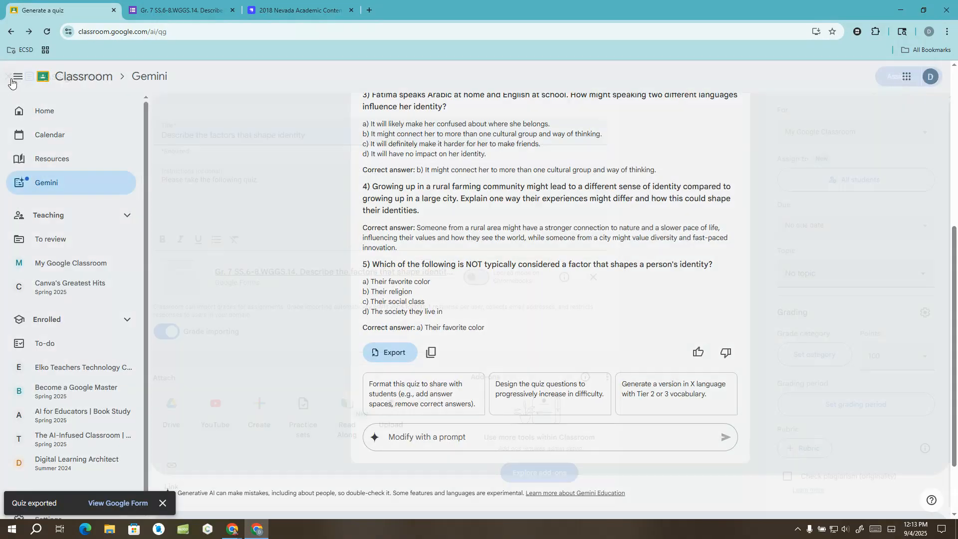
- Export the generated quiz to Google Forms and open the exported form to look over its questions
{"action": "left_click", "coordinate": [393, 352]}
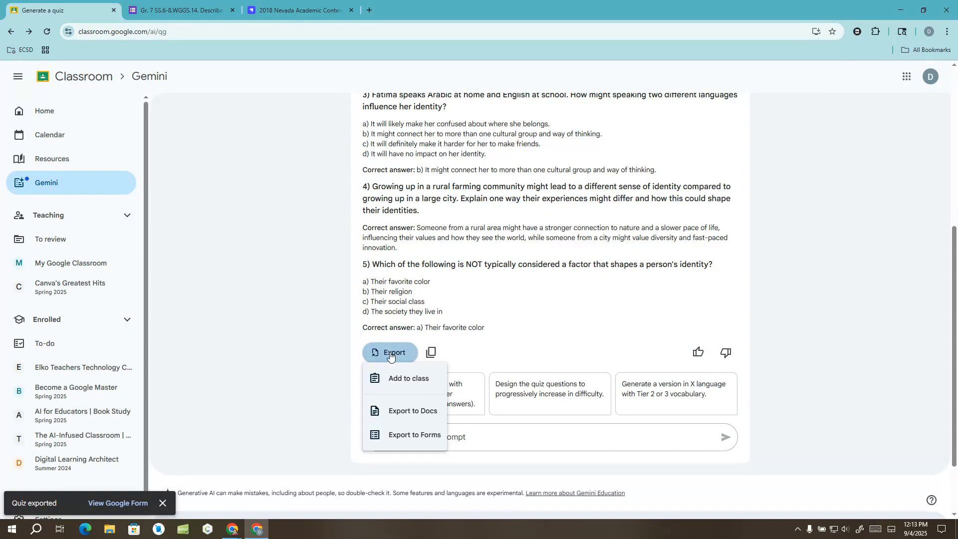
{"action": "left_click", "coordinate": [437, 438]}
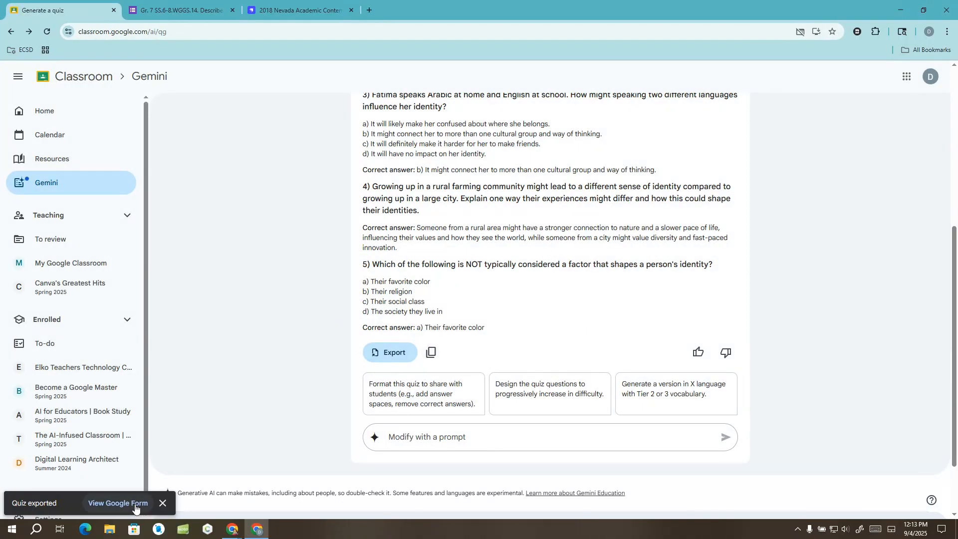
{"action": "left_click", "coordinate": [109, 504]}
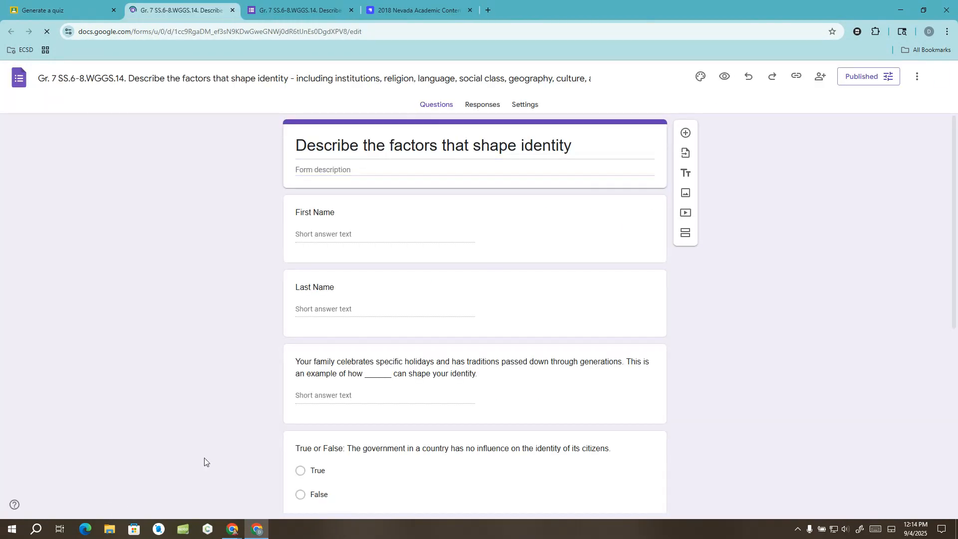
{"action": "scroll", "coordinate": [828, 427], "scroll_direction": "down", "scroll_amount": 7}
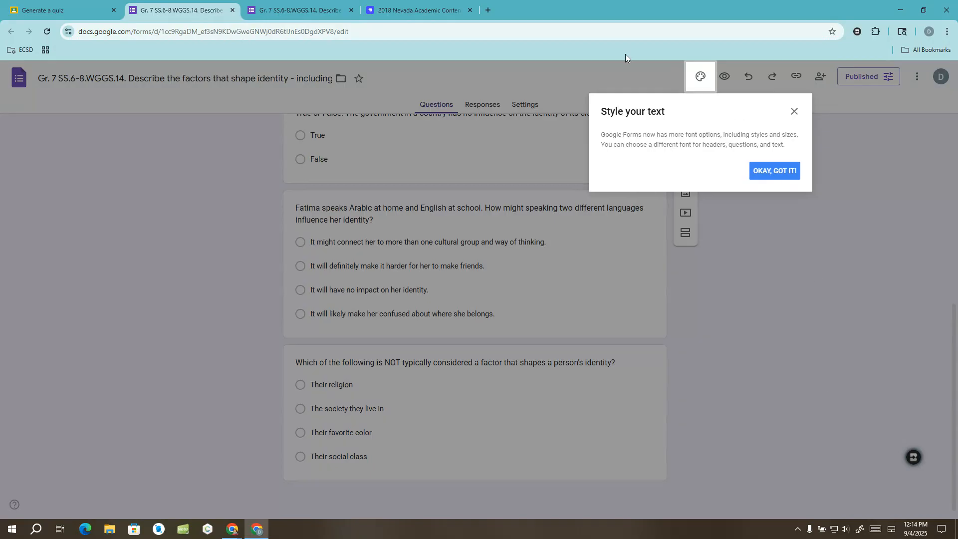
- Return to Classroom's Gemini tools overview, discarding the quiz generator's unsaved changes, and browse the available AI tools
{"action": "left_click", "coordinate": [54, 2]}
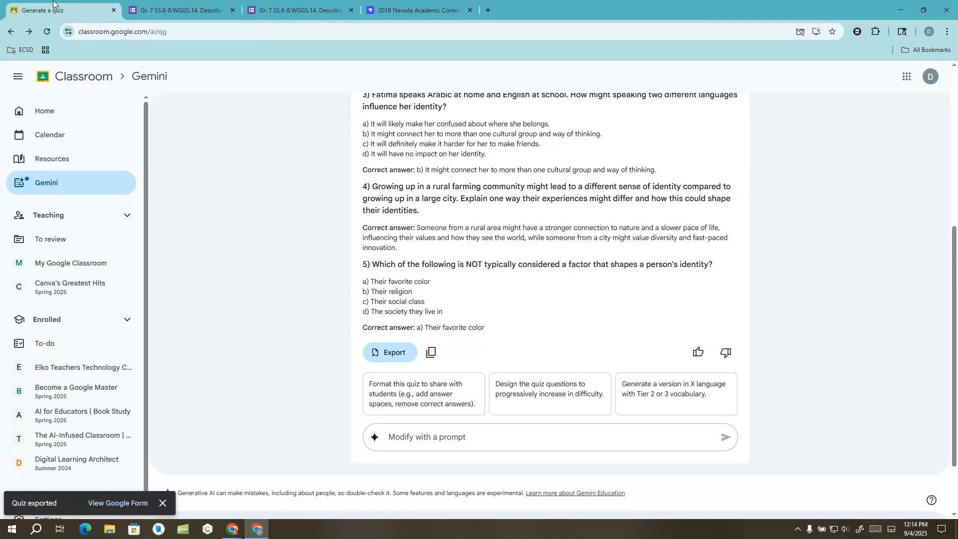
{"action": "left_click", "coordinate": [128, 183]}
{"action": "left_click", "coordinate": [524, 110]}
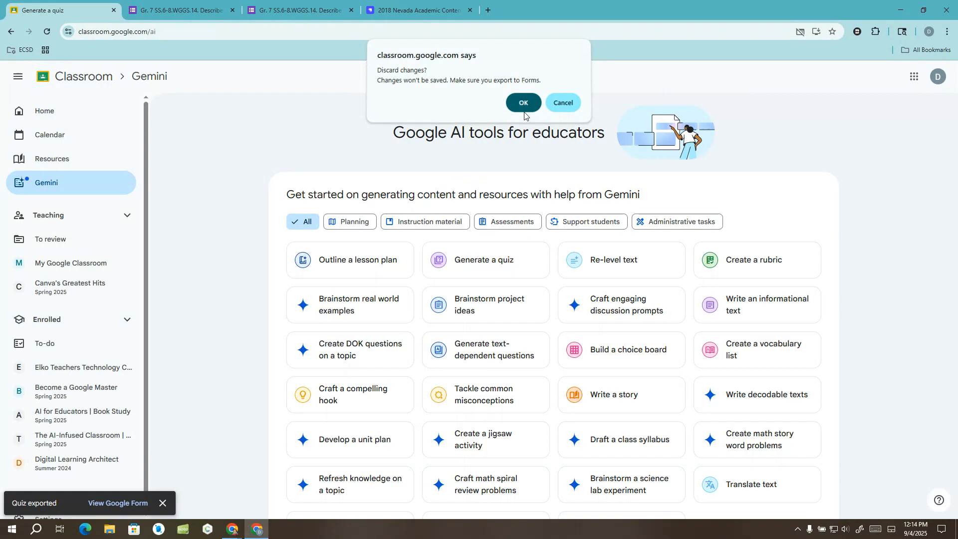
{"action": "scroll", "coordinate": [820, 303], "scroll_direction": "down", "scroll_amount": 5}
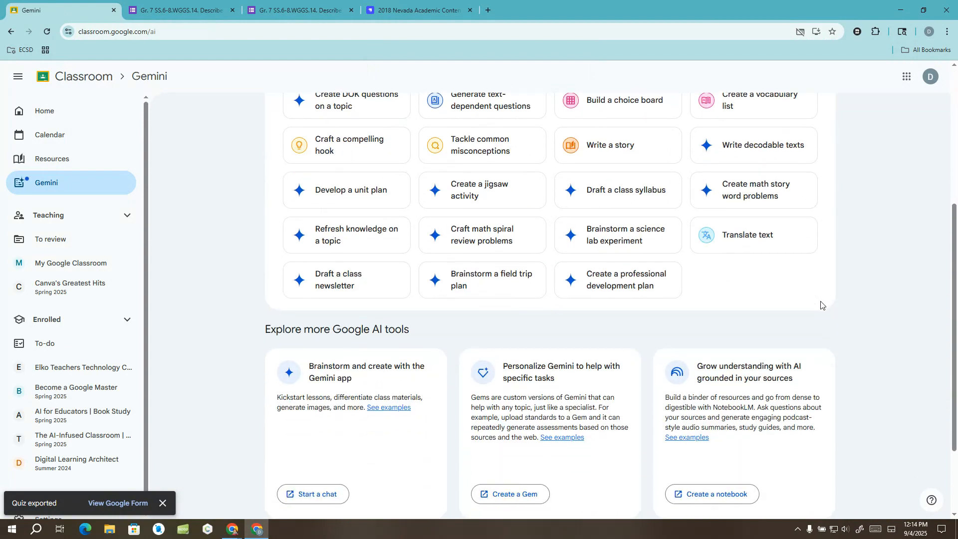